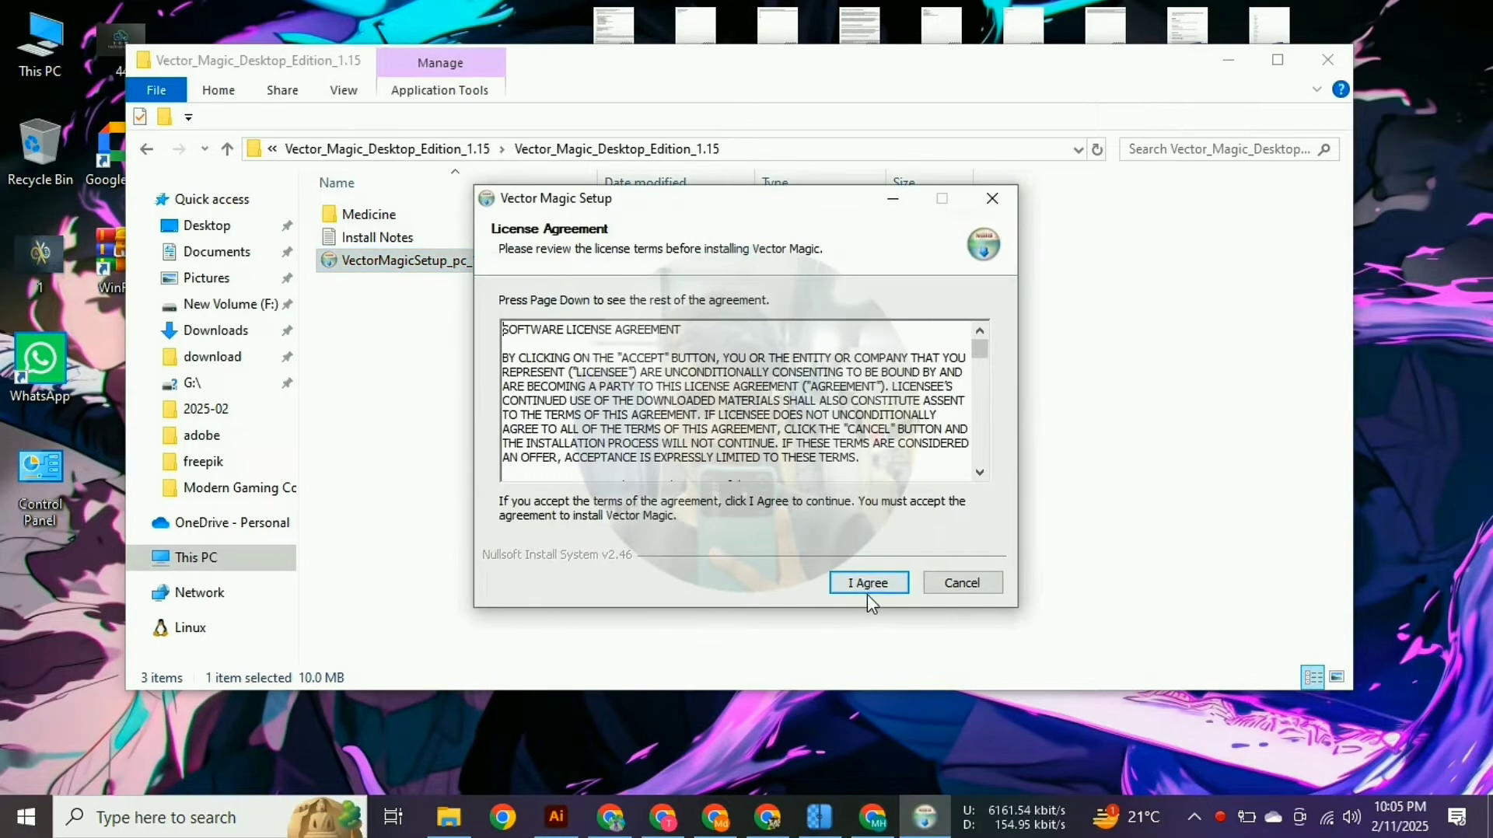
Accept the Vector Magic licence agreement, complete the installation, close the installer and minimise the setup folder window.
{"action": "left_click", "coordinate": [867, 586]}
{"action": "left_click", "coordinate": [866, 586]}
{"action": "left_click", "coordinate": [869, 588]}
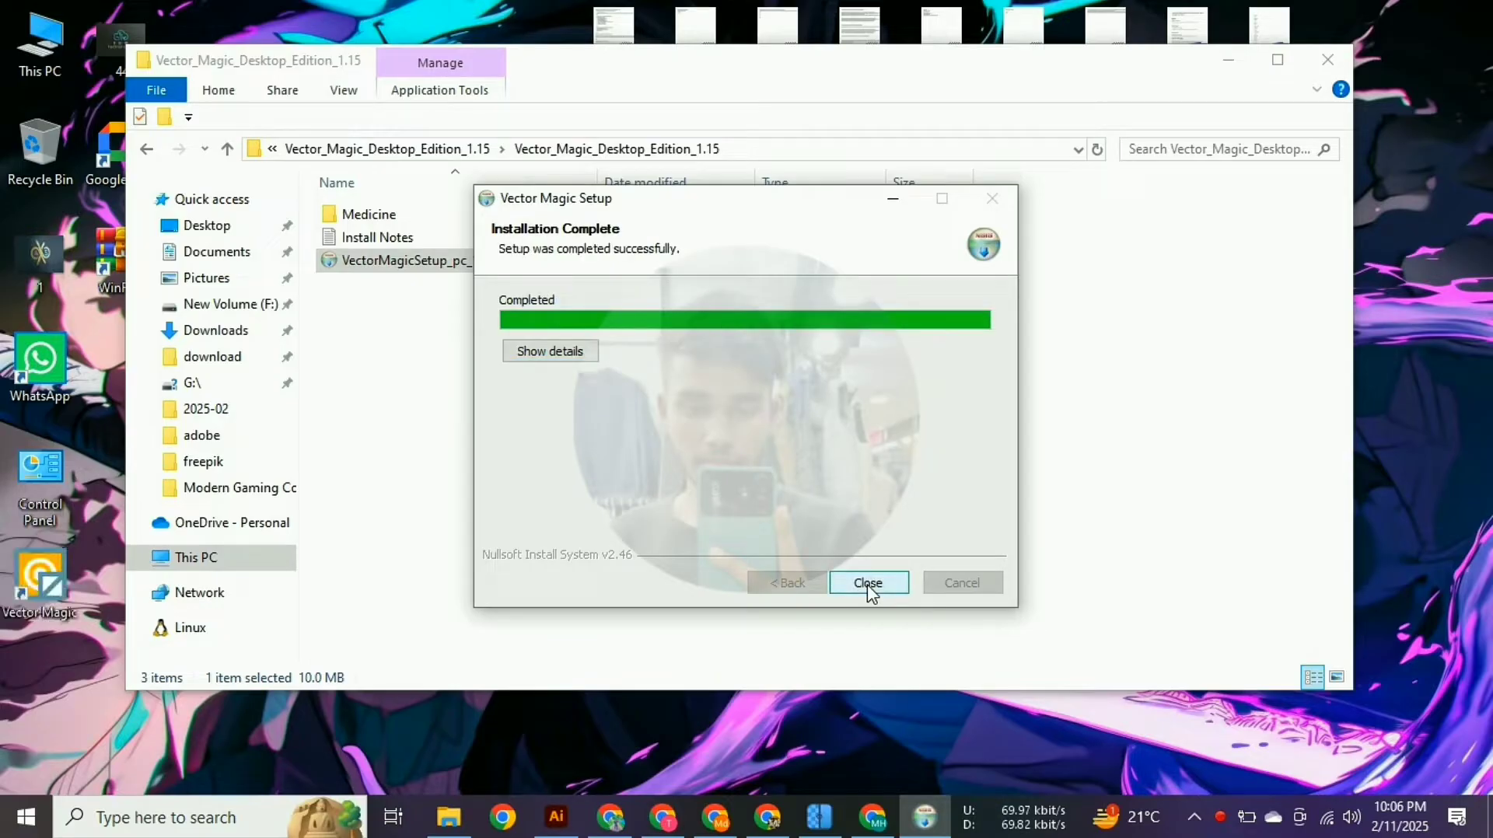
{"action": "left_click", "coordinate": [867, 584]}
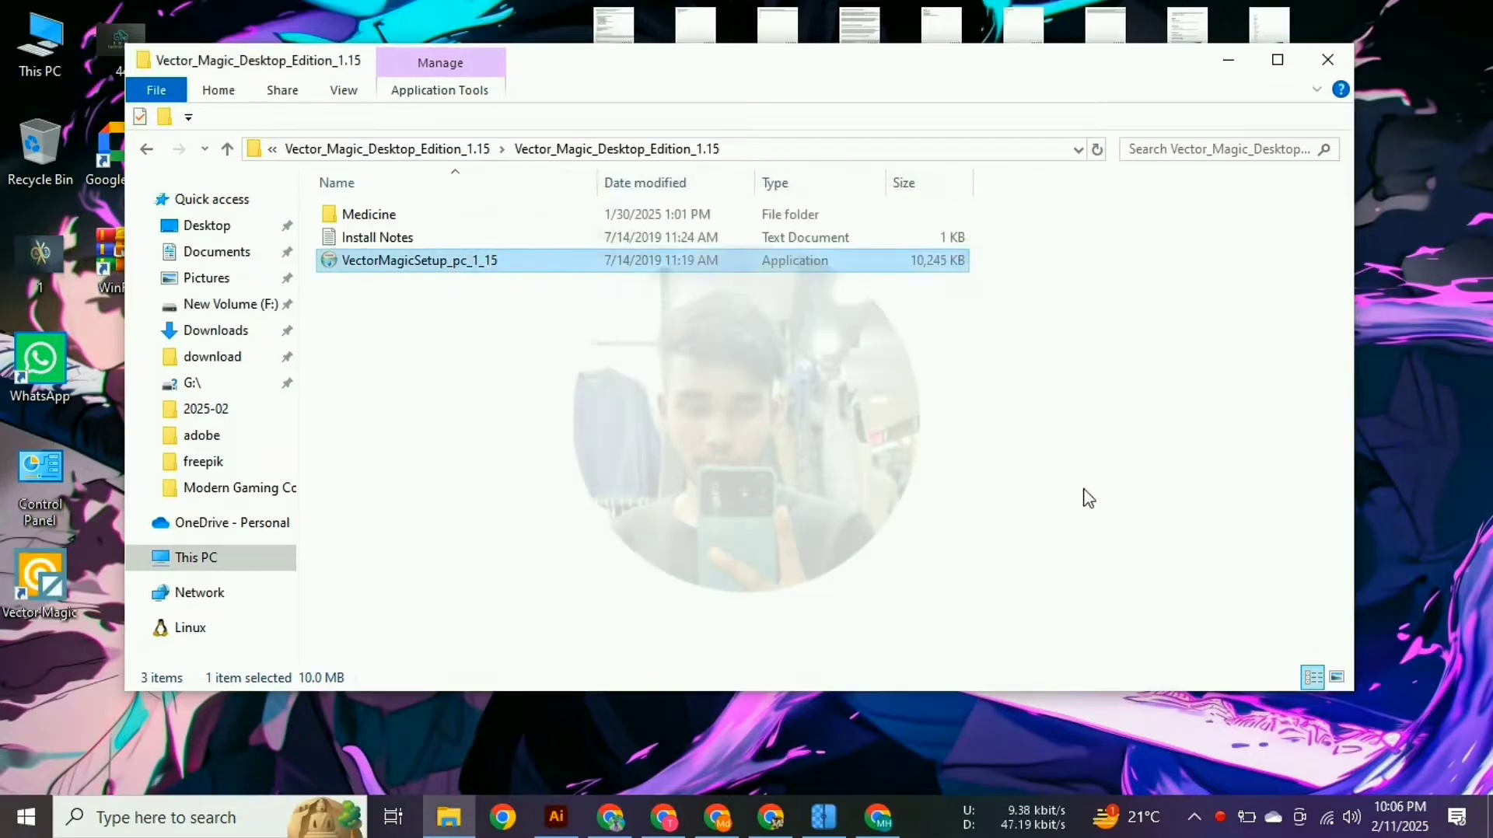
{"action": "left_click", "coordinate": [1229, 60]}
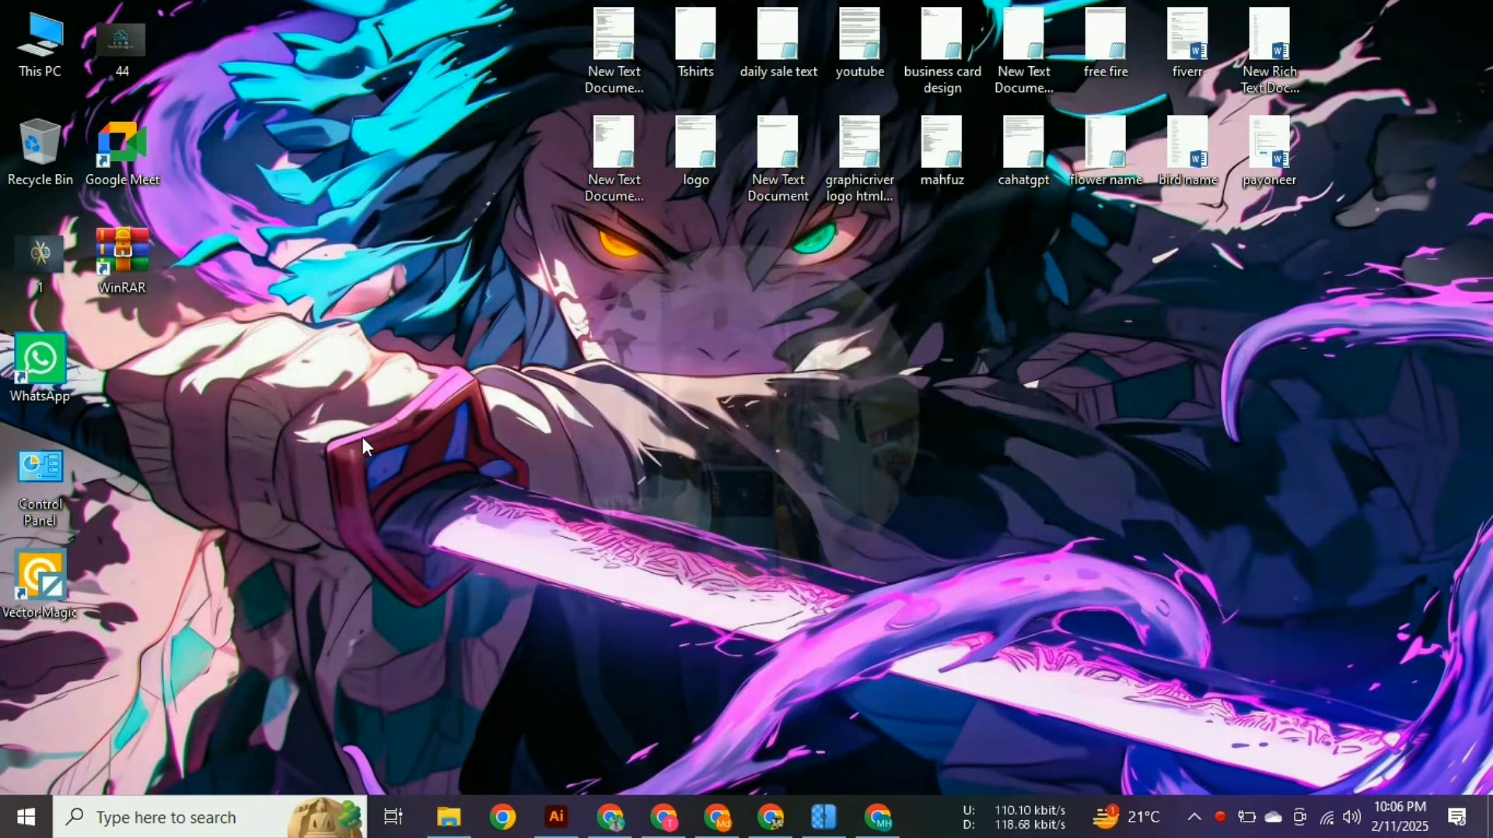
Open Vector Magic to check its activation status, dismiss the activation dialog and close the program.
{"action": "double_click", "coordinate": [23, 591]}
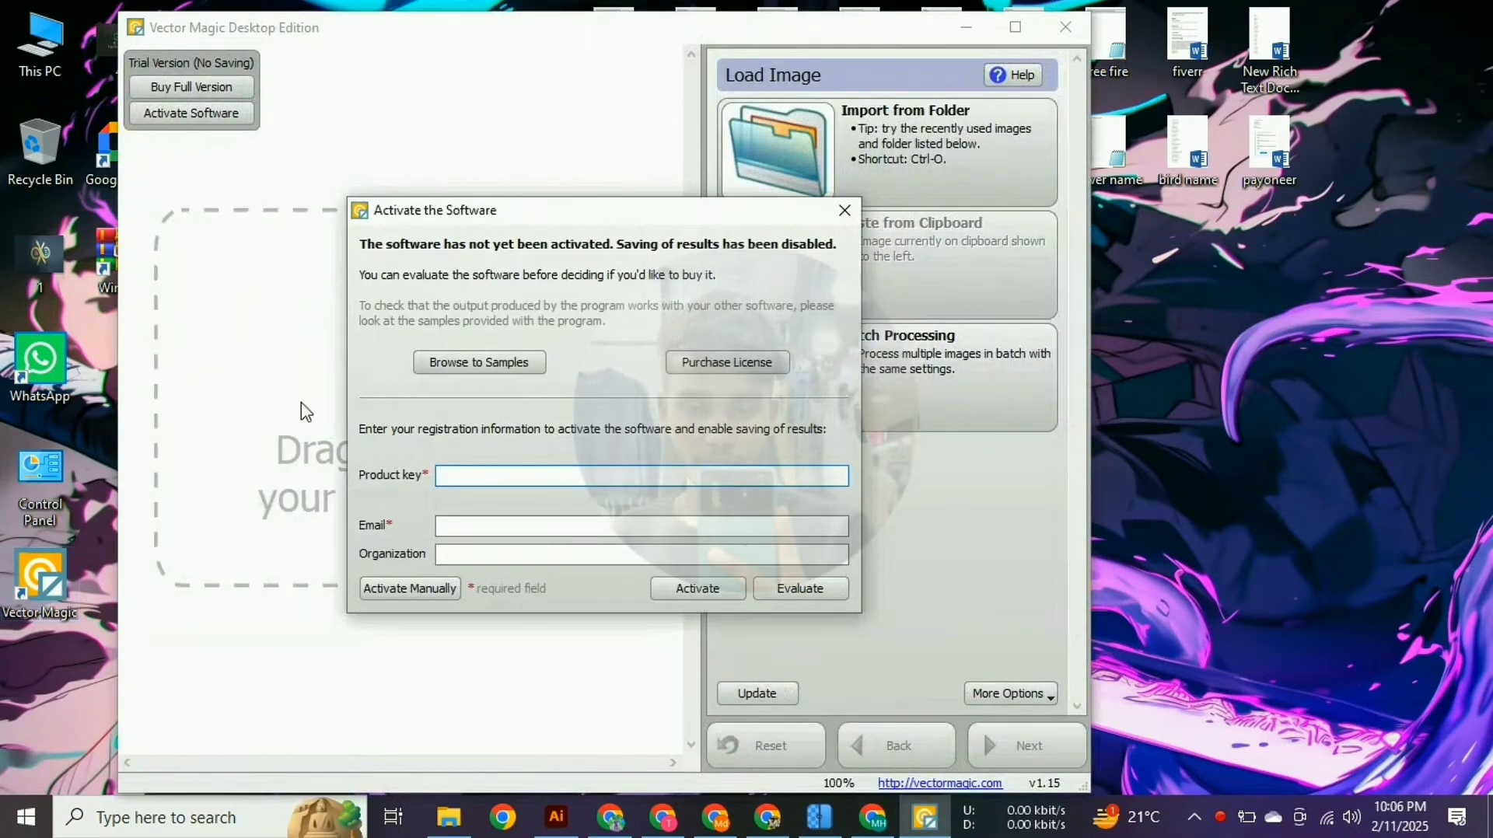
{"action": "left_click", "coordinate": [844, 210]}
{"action": "left_click", "coordinate": [1064, 28]}
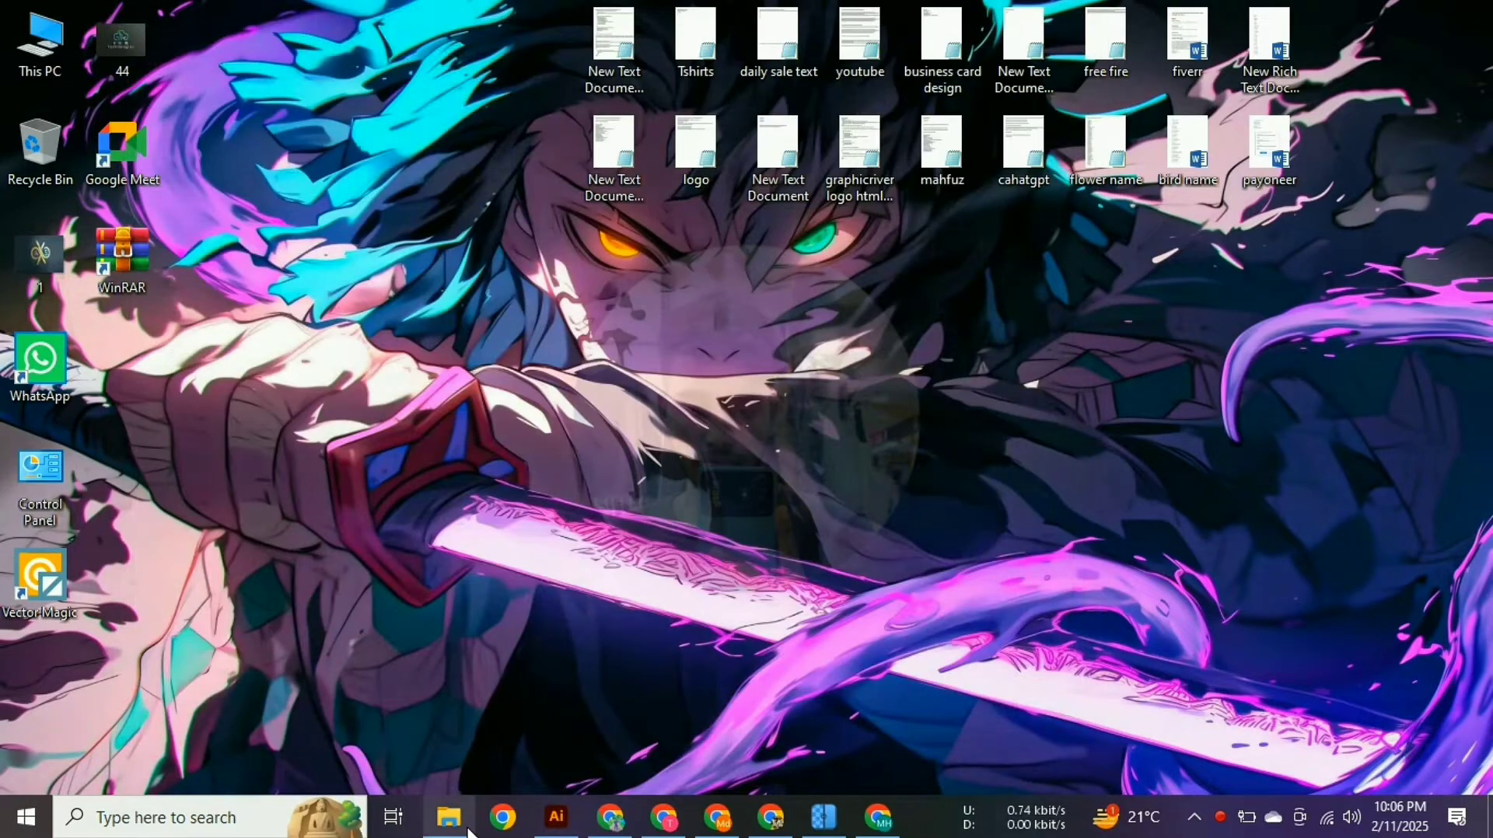
Copy the vmde application from the Crack folder inside Medicine and minimise the folder window.
{"action": "left_click", "coordinate": [450, 818]}
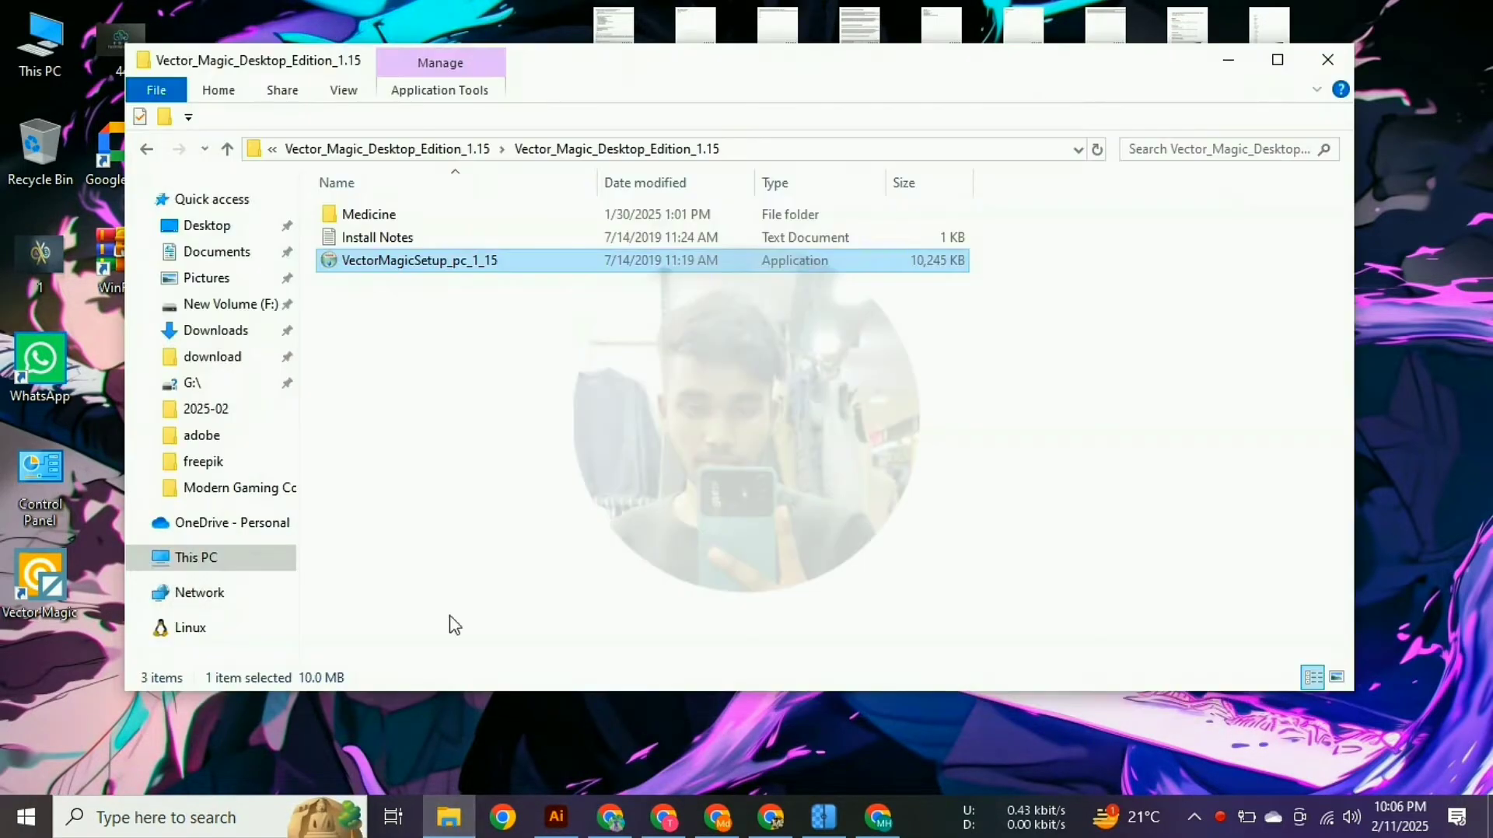
{"action": "double_click", "coordinate": [410, 223]}
{"action": "double_click", "coordinate": [410, 221]}
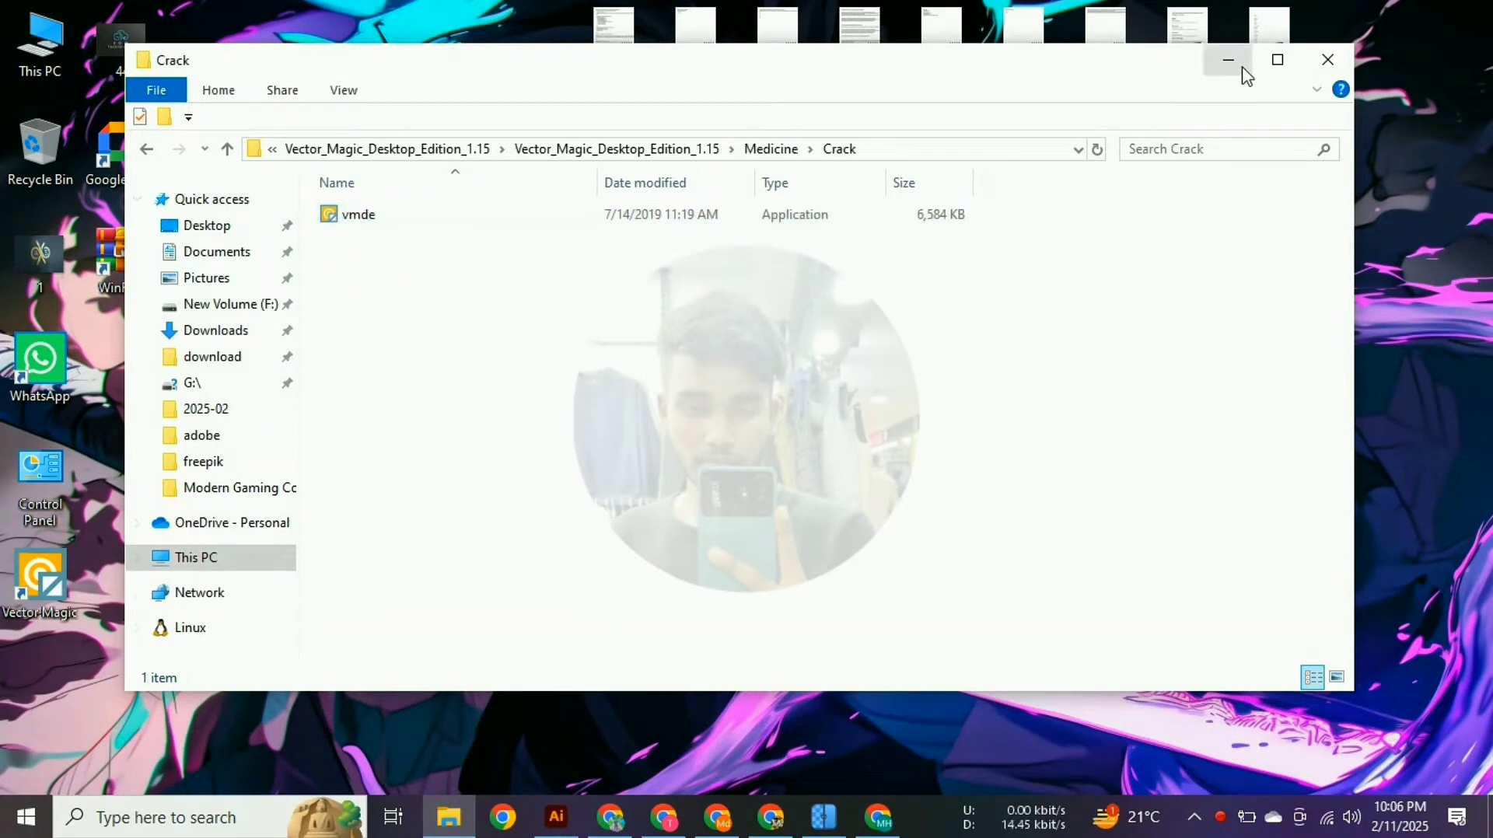
{"action": "left_click", "coordinate": [618, 226]}
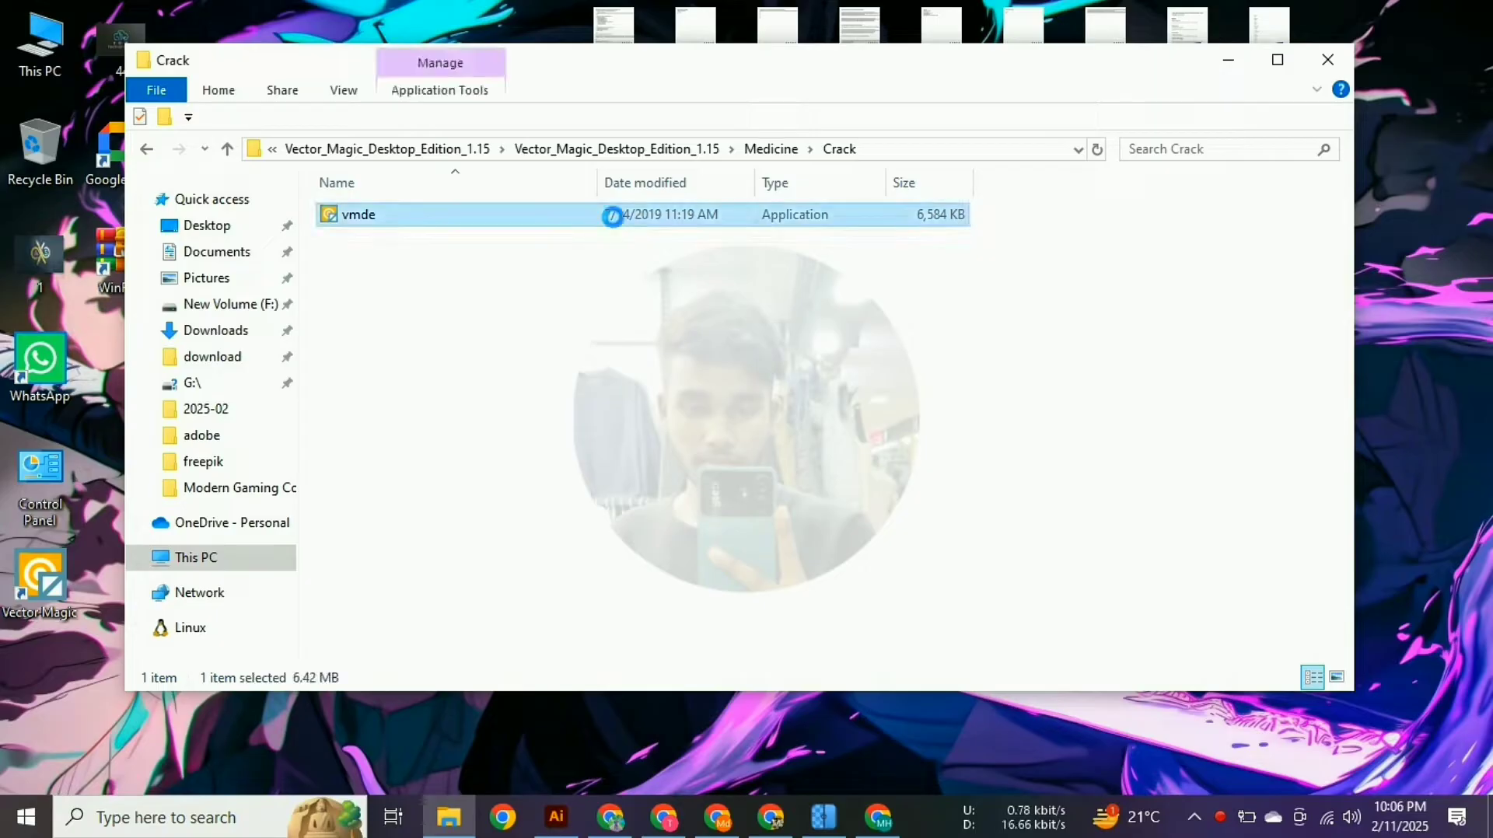
{"action": "right_click", "coordinate": [618, 227]}
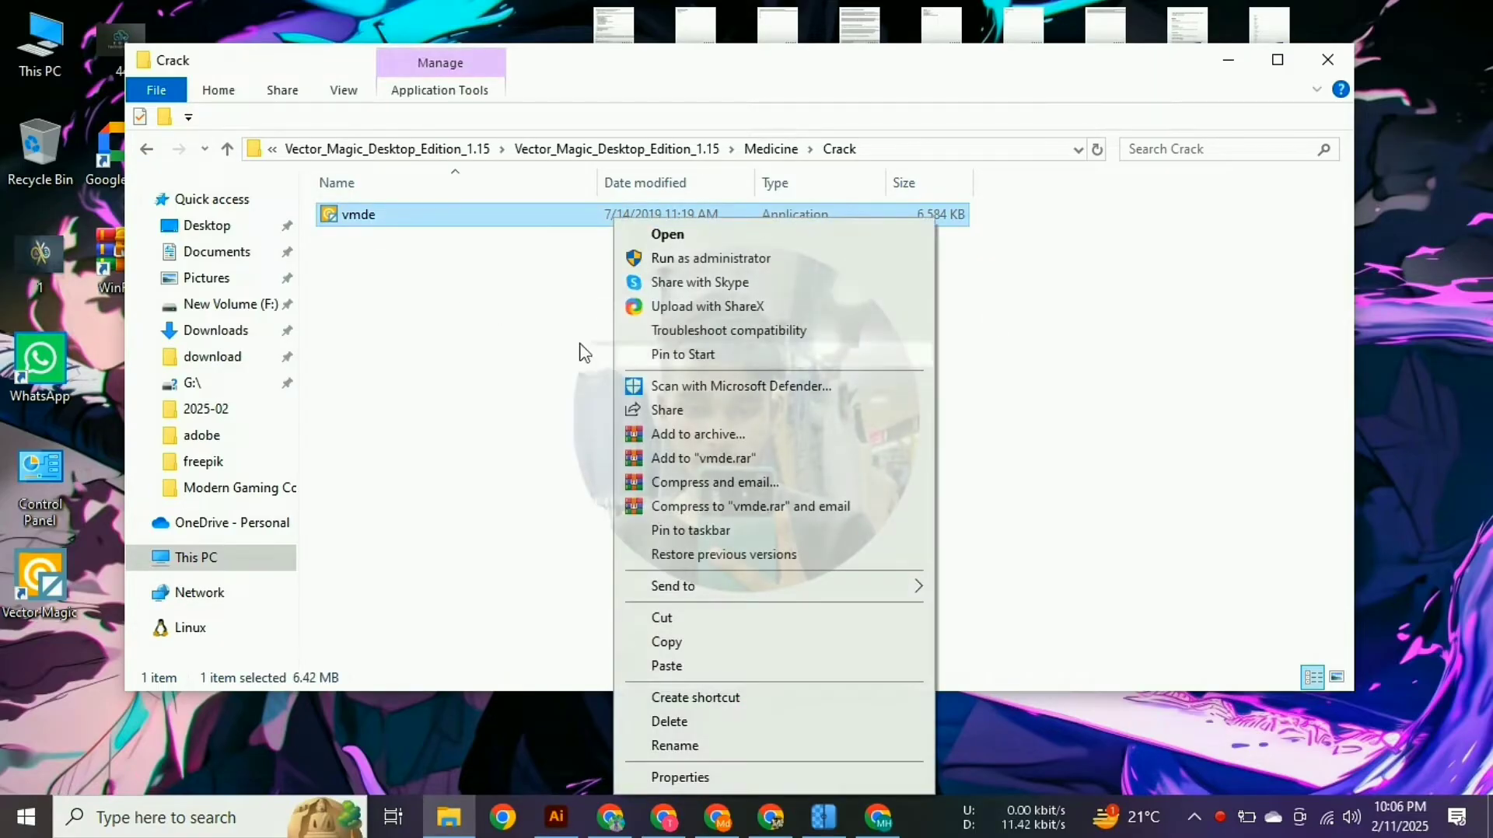
{"action": "left_click", "coordinate": [667, 644]}
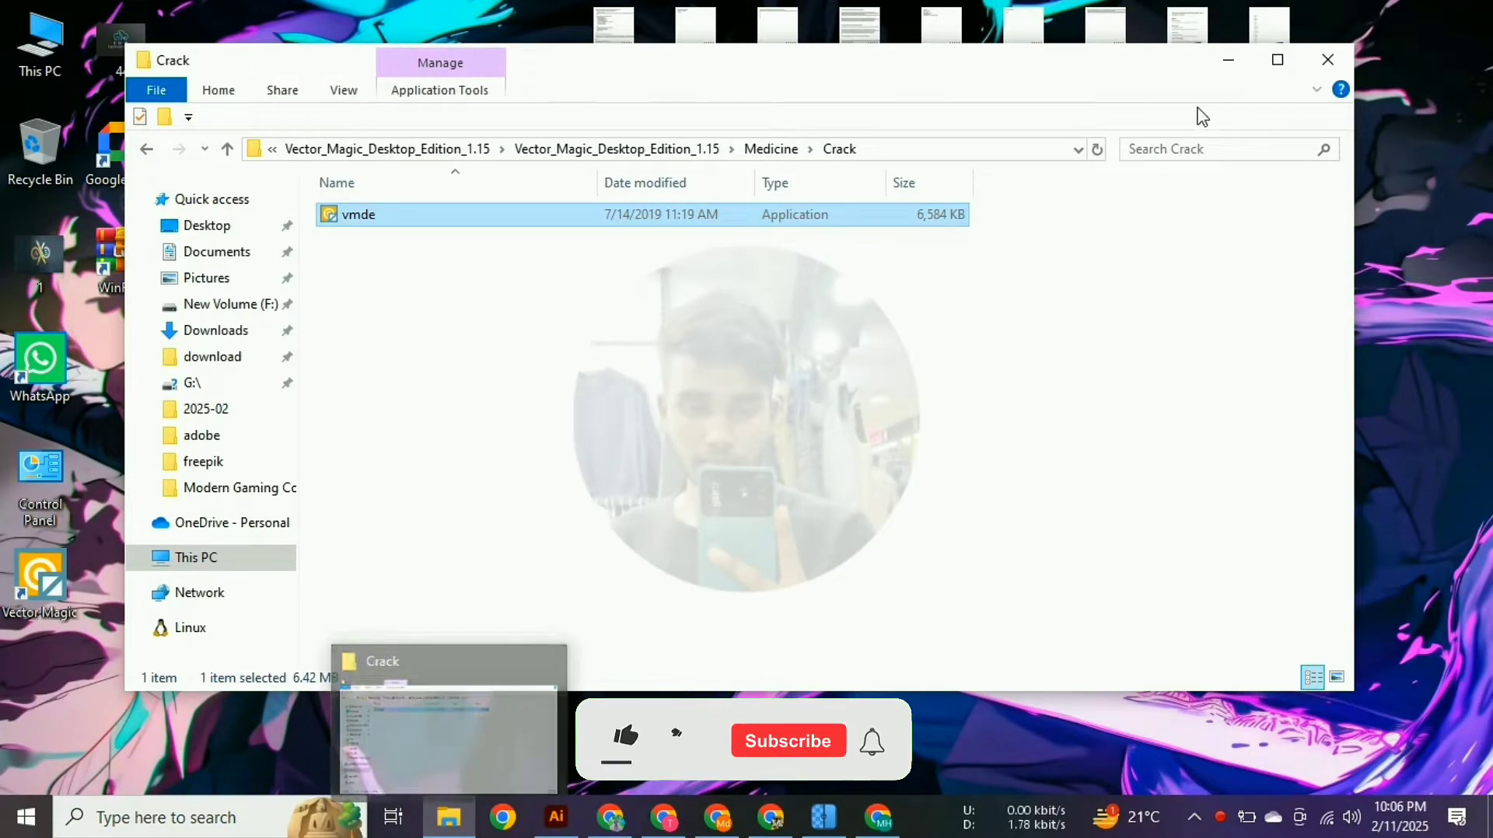
{"action": "left_click", "coordinate": [1227, 65]}
Open the file location of the Vector Magic desktop shortcut and copy vmde from the Crack folder again.
{"action": "right_click", "coordinate": [54, 594]}
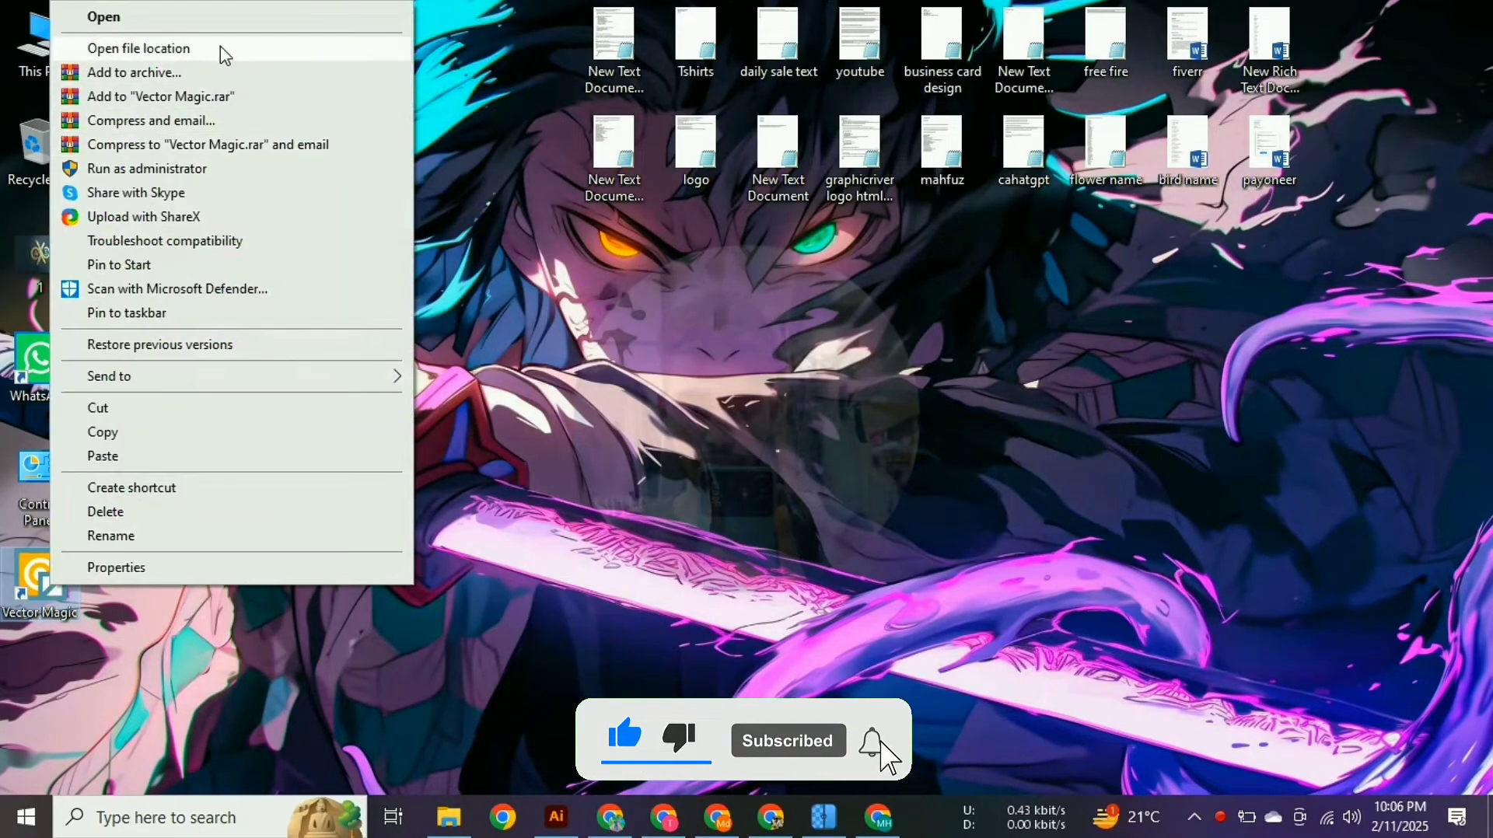
{"action": "left_click", "coordinate": [225, 53]}
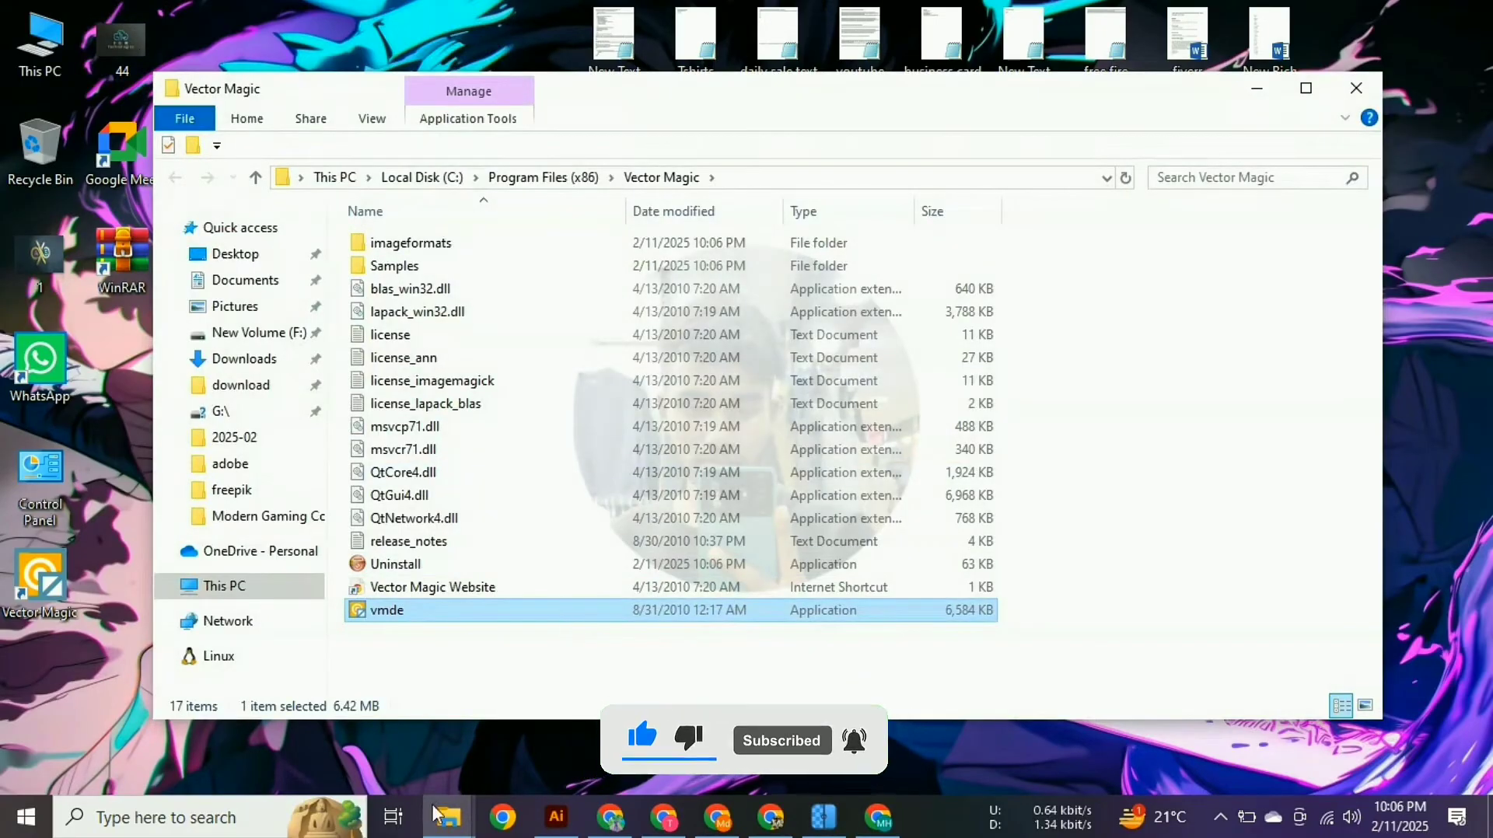
{"action": "mouse_move", "coordinate": [458, 801]}
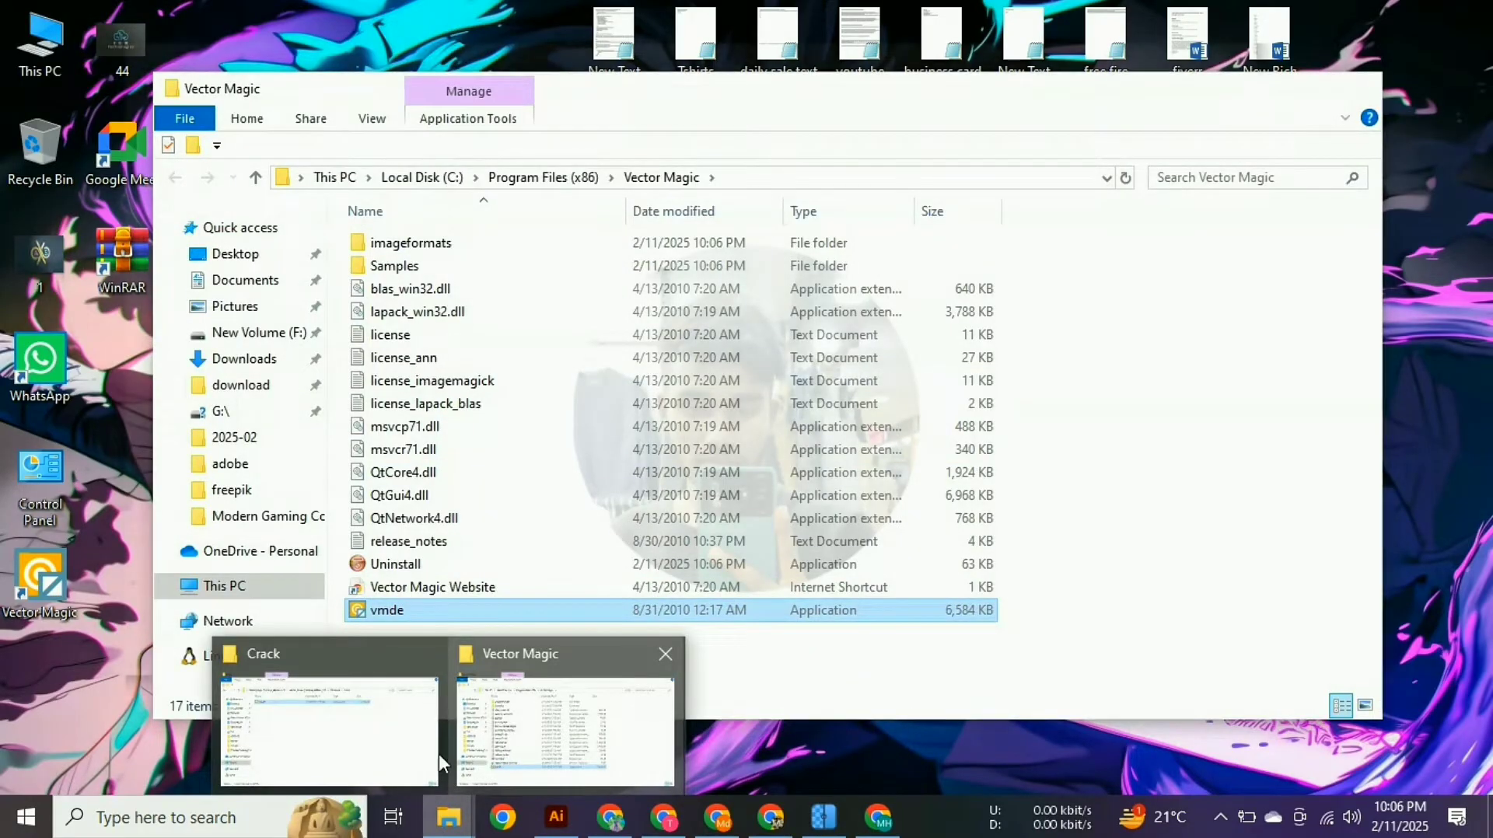
{"action": "left_click", "coordinate": [384, 764]}
{"action": "right_click", "coordinate": [449, 215]}
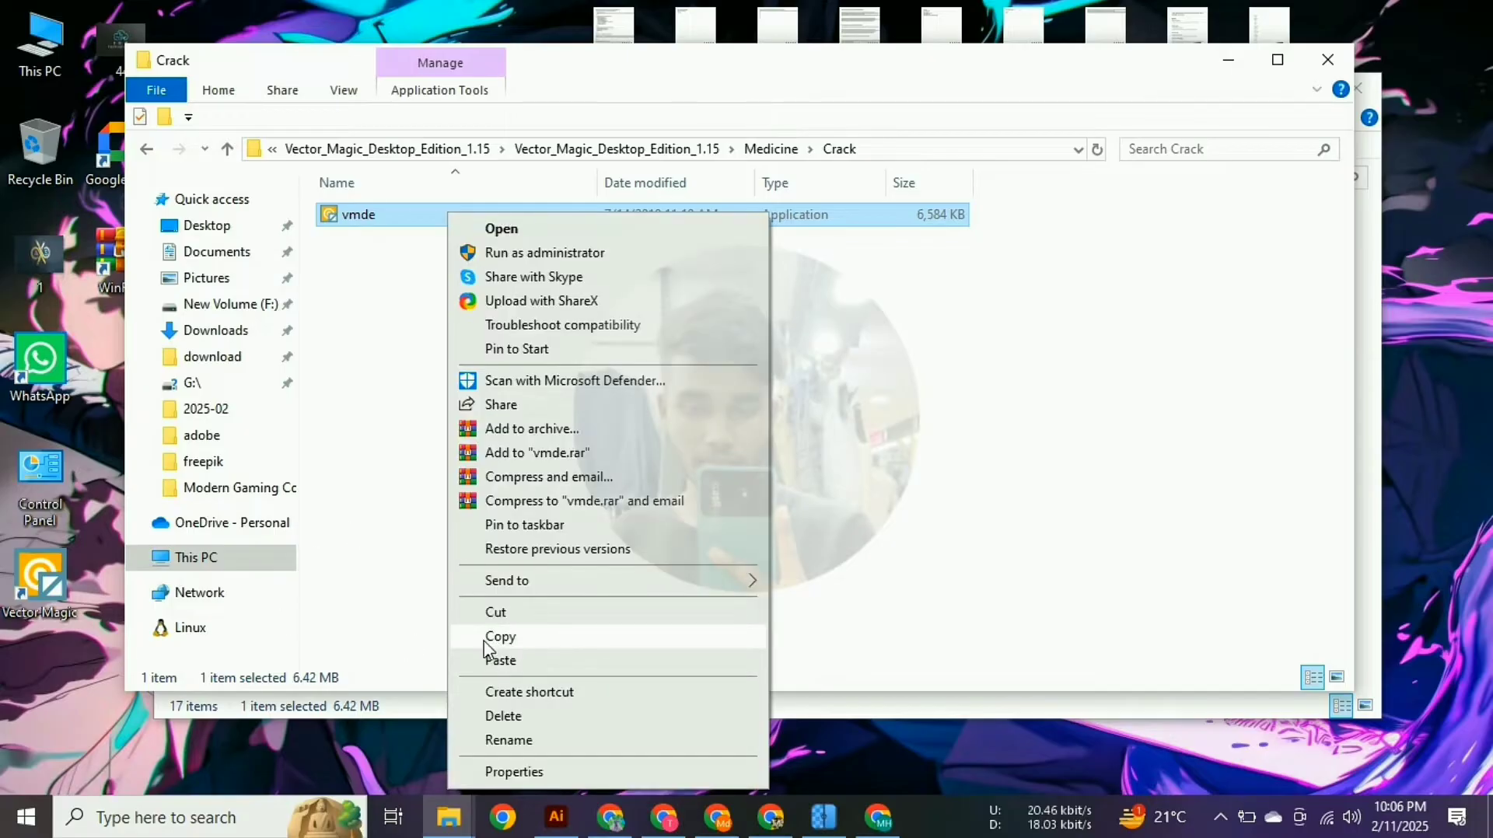
{"action": "left_click", "coordinate": [485, 639]}
Paste vmde into the Program Files (x86) Vector Magic folder, replacing the existing file, and minimise both folder windows.
{"action": "mouse_move", "coordinate": [451, 817]}
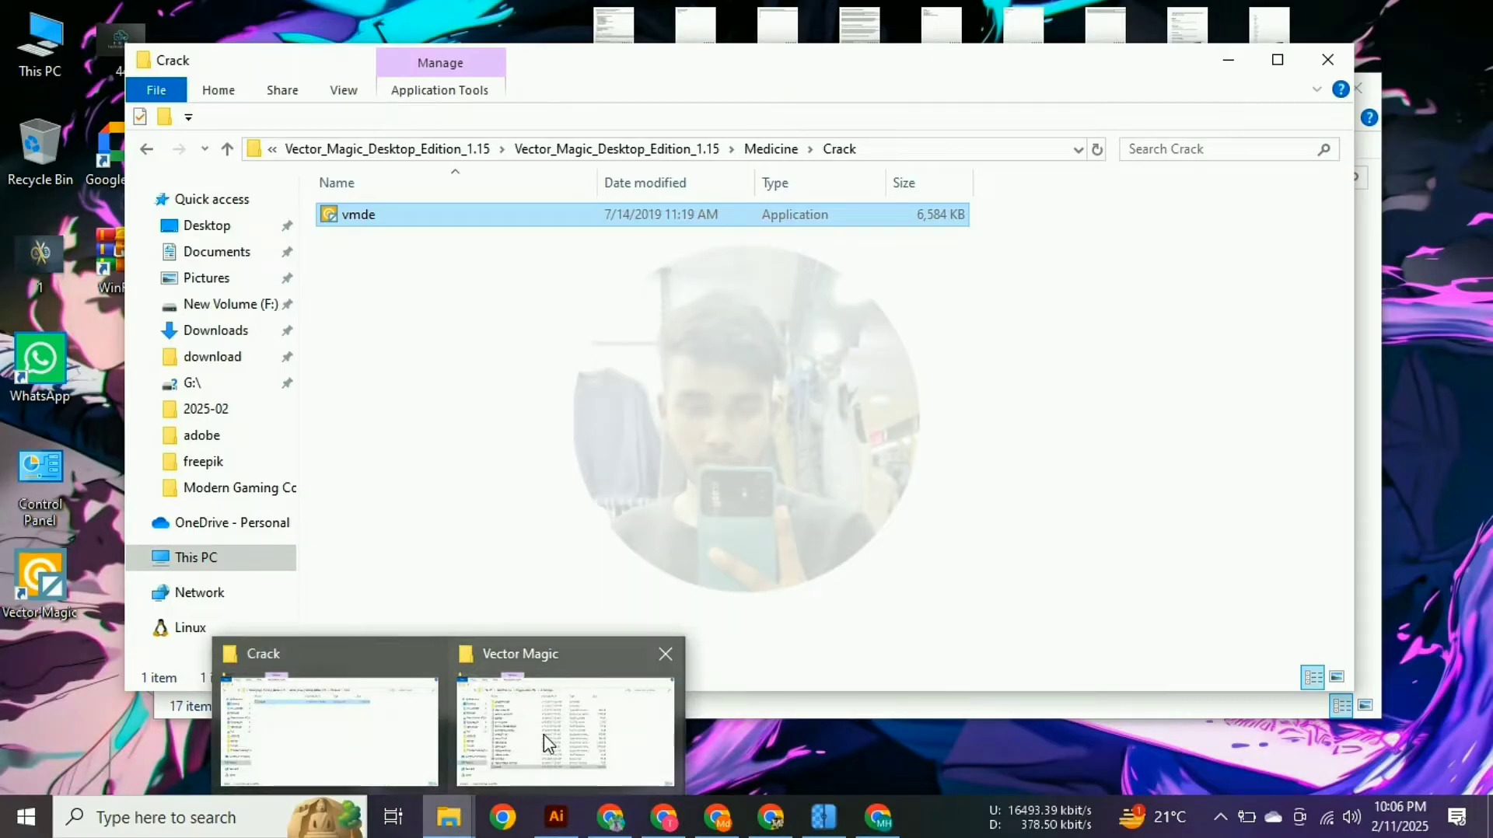
{"action": "left_click", "coordinate": [548, 742]}
{"action": "right_click", "coordinate": [1043, 318]}
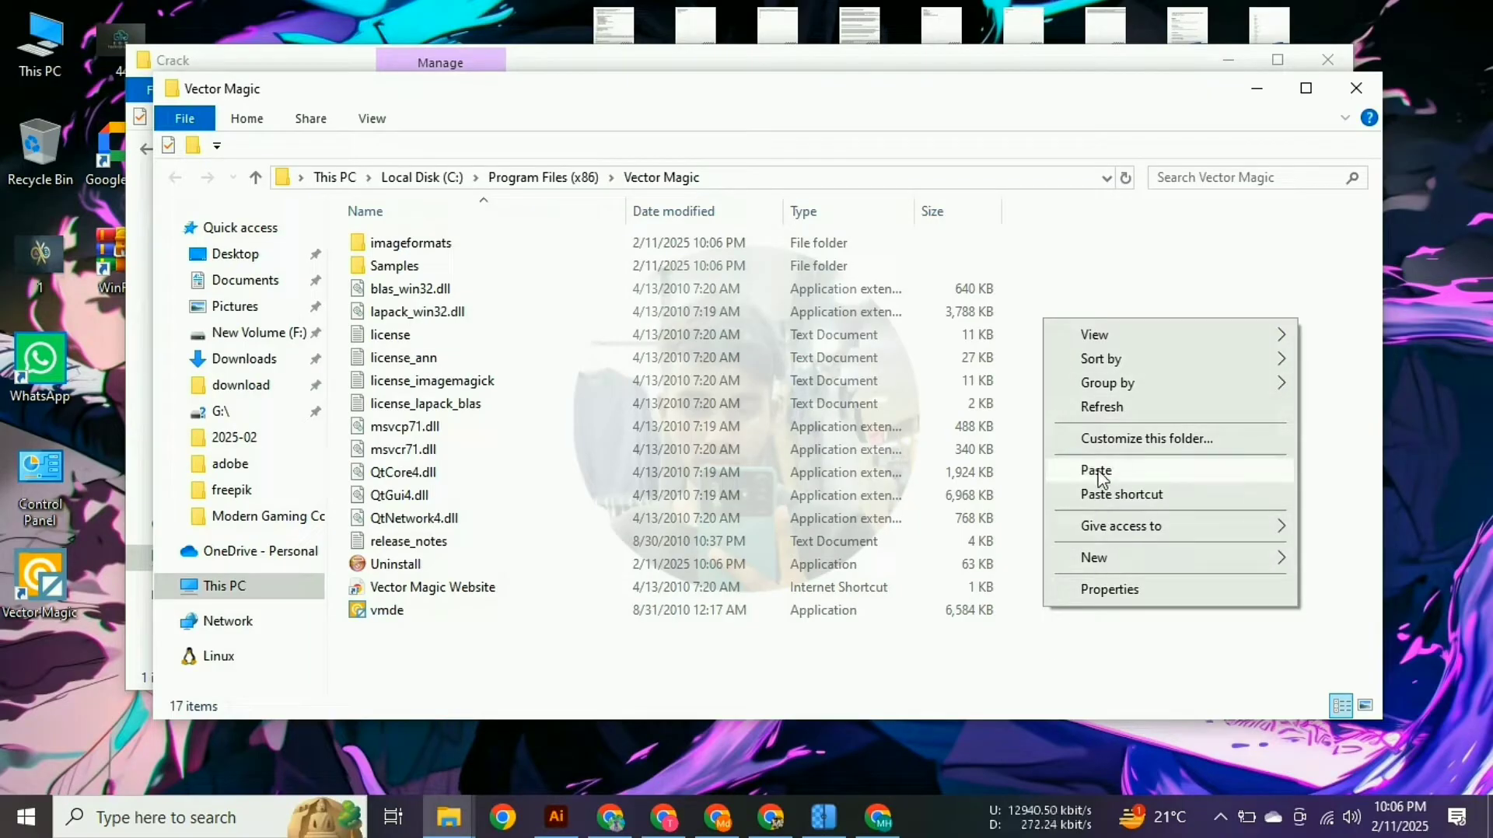
{"action": "left_click", "coordinate": [1100, 471]}
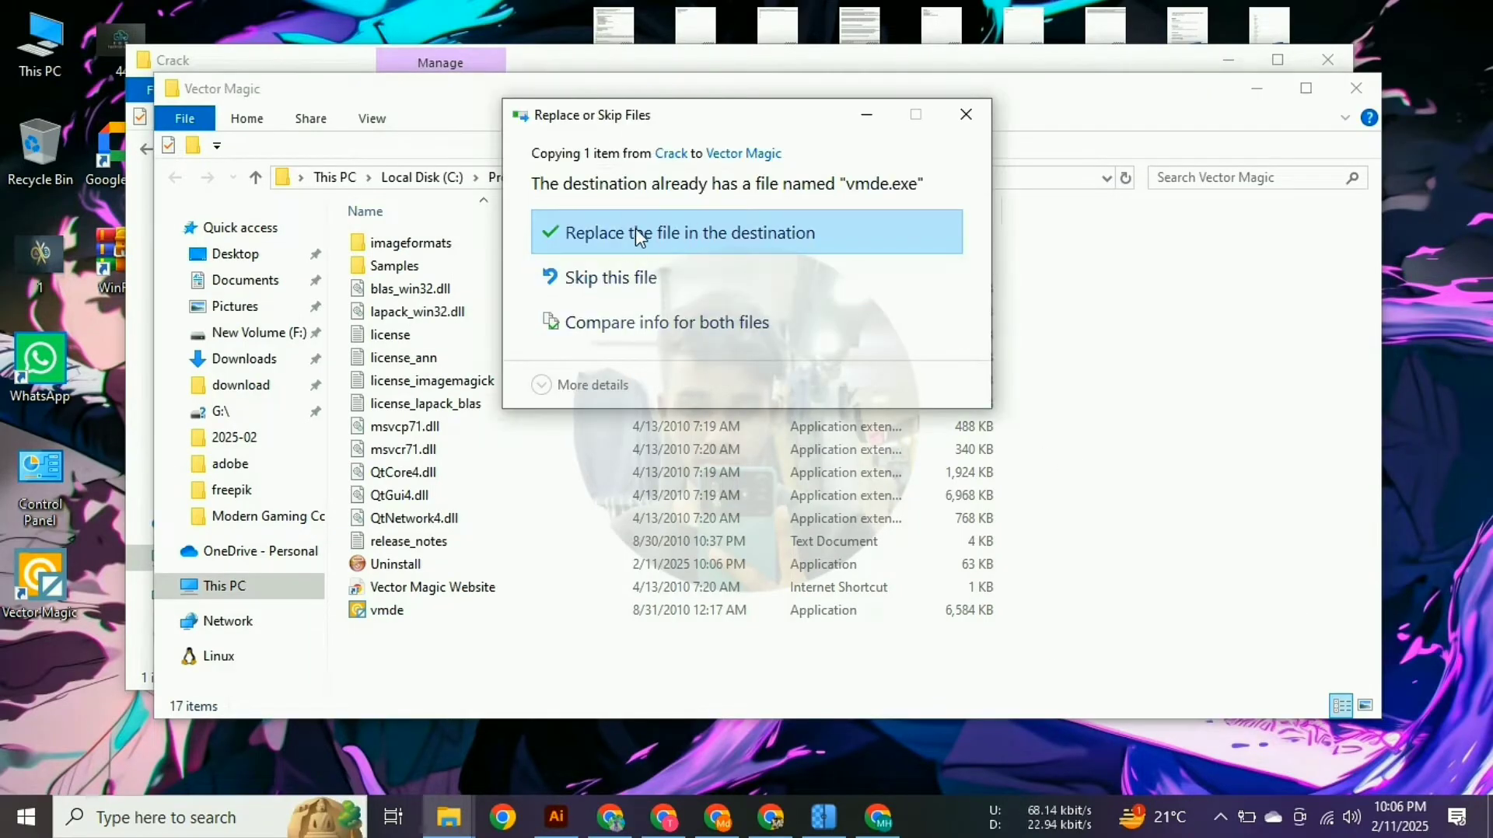
{"action": "left_click", "coordinate": [636, 233]}
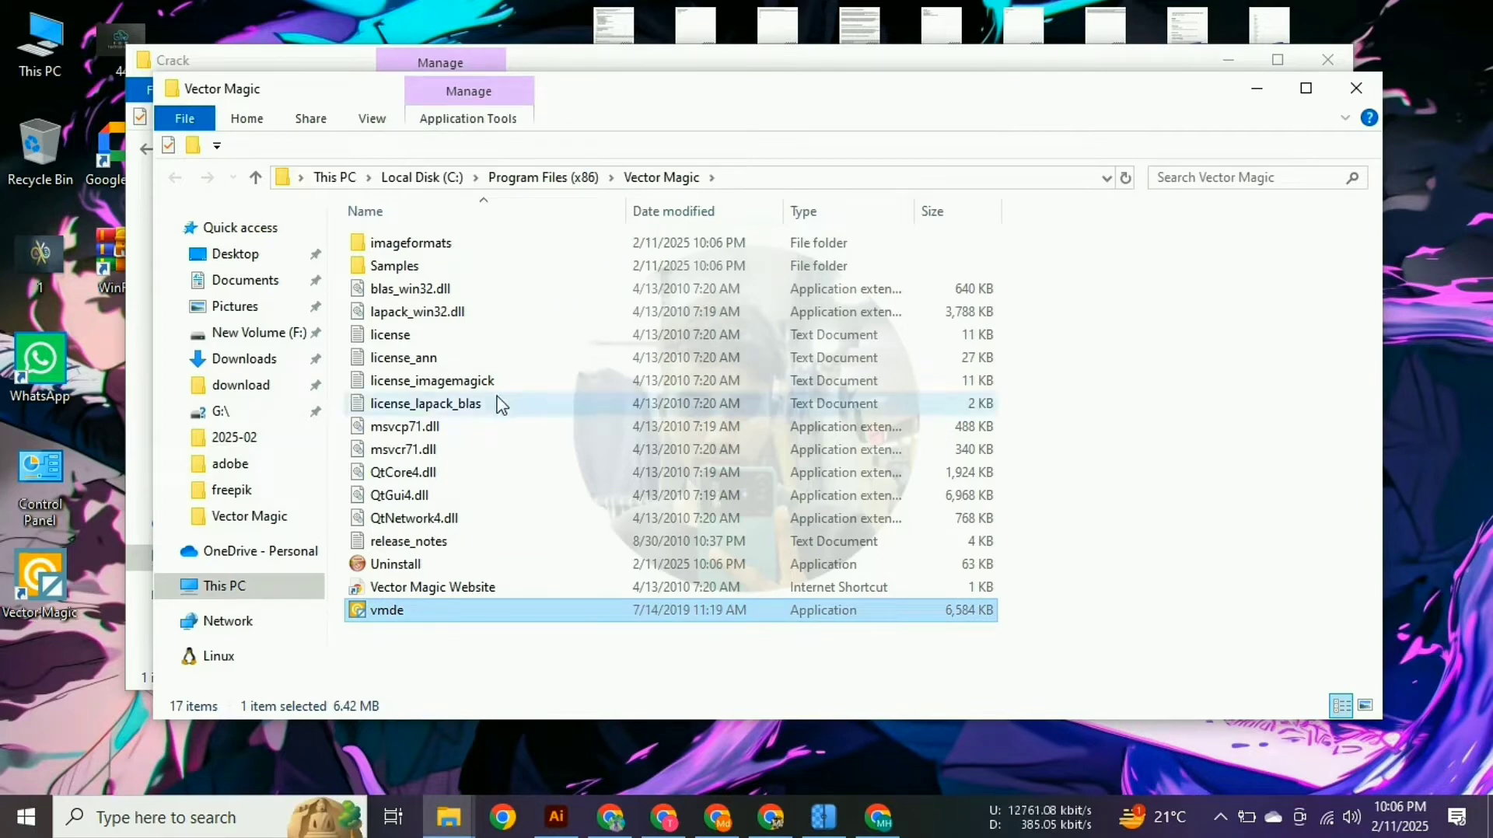
{"action": "left_click", "coordinate": [1257, 88]}
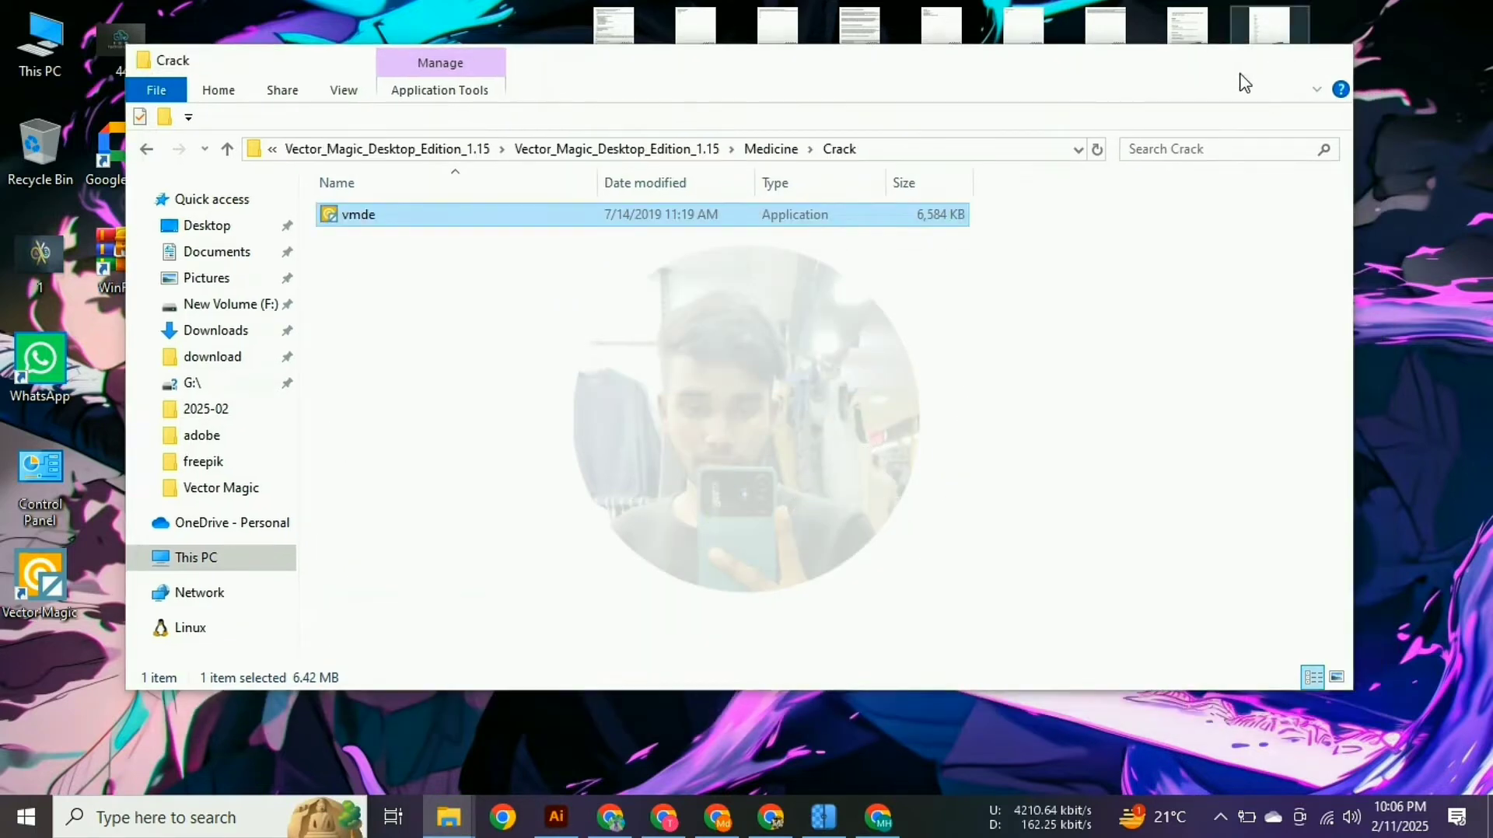
{"action": "left_click", "coordinate": [1246, 58]}
Launch Vector Magic from the desktop, maximise its window and start Batch Processing.
{"action": "double_click", "coordinate": [72, 604]}
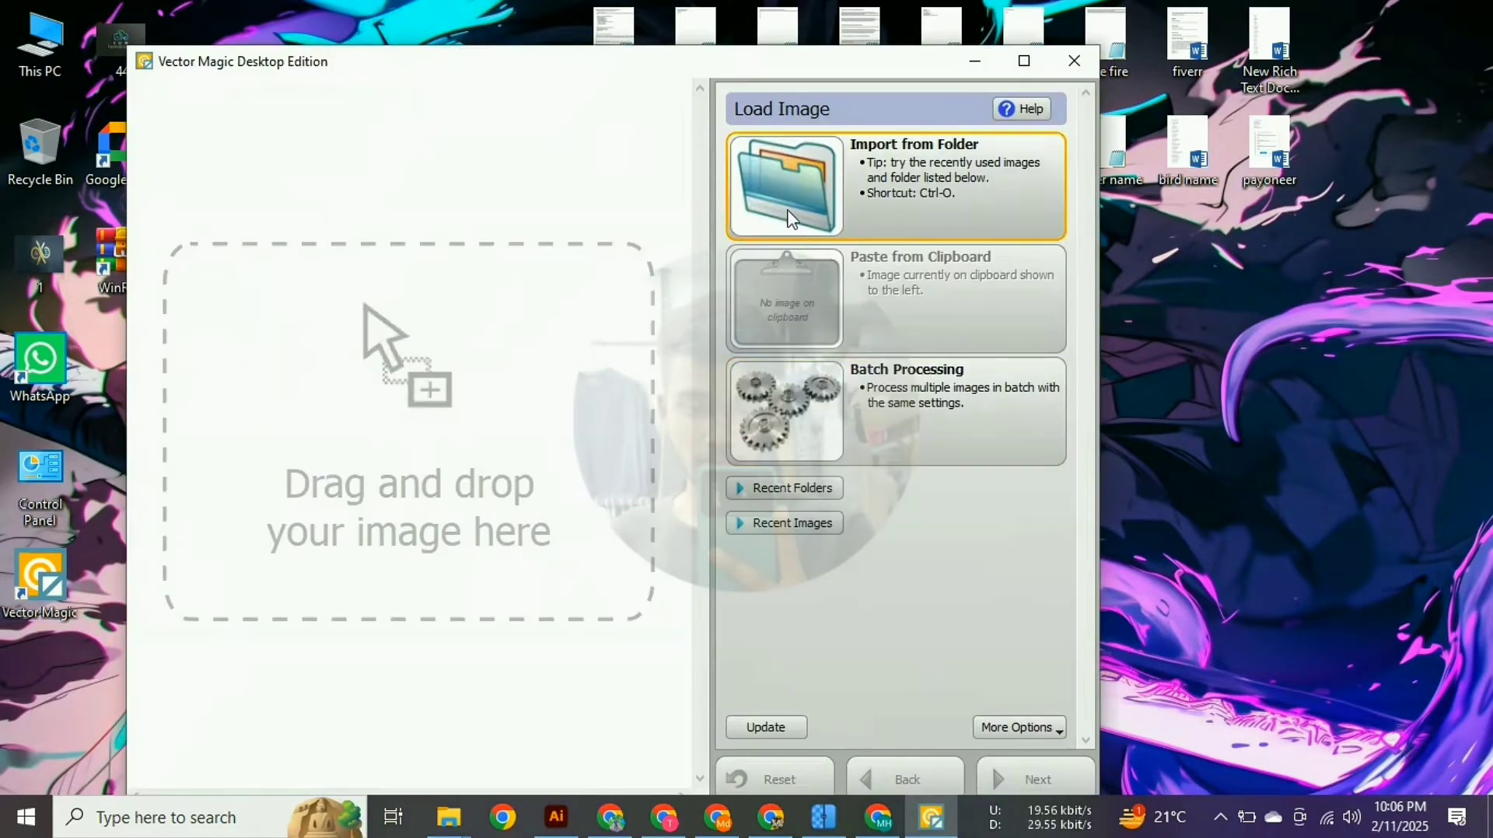
{"action": "left_click", "coordinate": [1024, 61]}
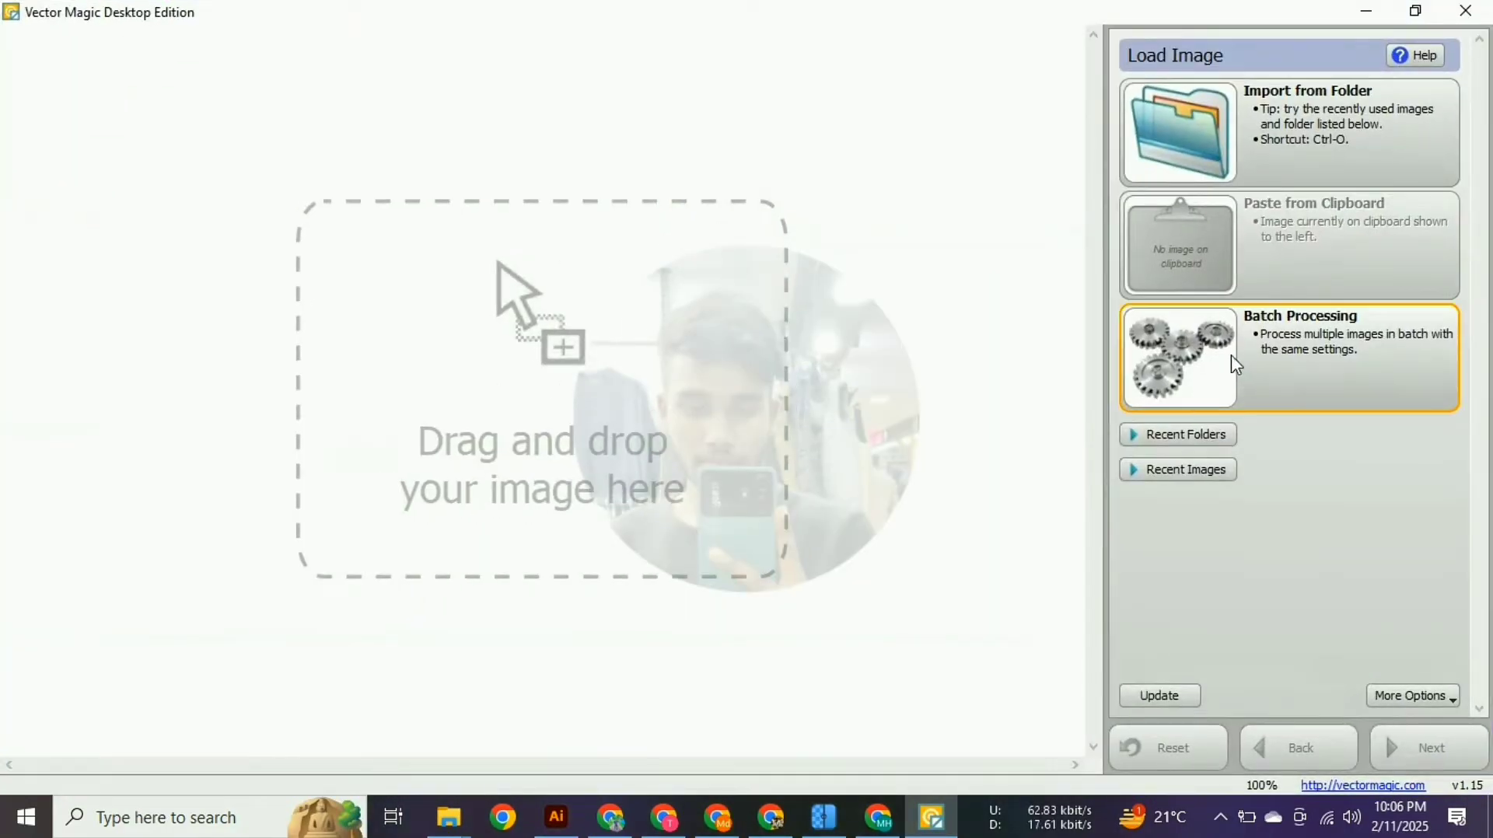
{"action": "left_click", "coordinate": [1202, 373]}
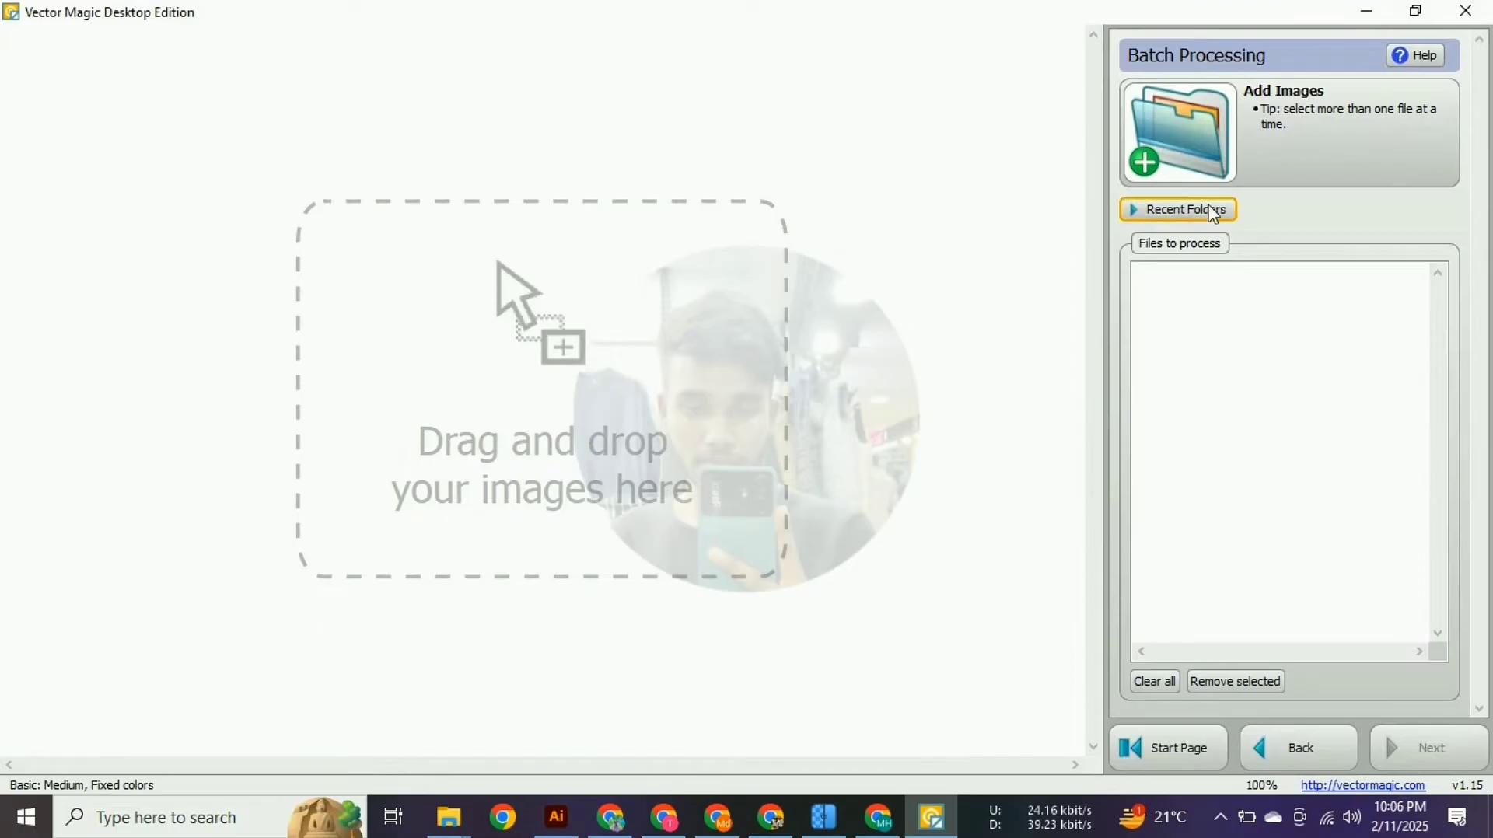
Add the corgi image UDqsbqSrRTu3vN04XA4TzA from the upscayl_png_upscayl-lite-4x_4x folder in Downloads to the batch.
{"action": "left_click", "coordinate": [1218, 147]}
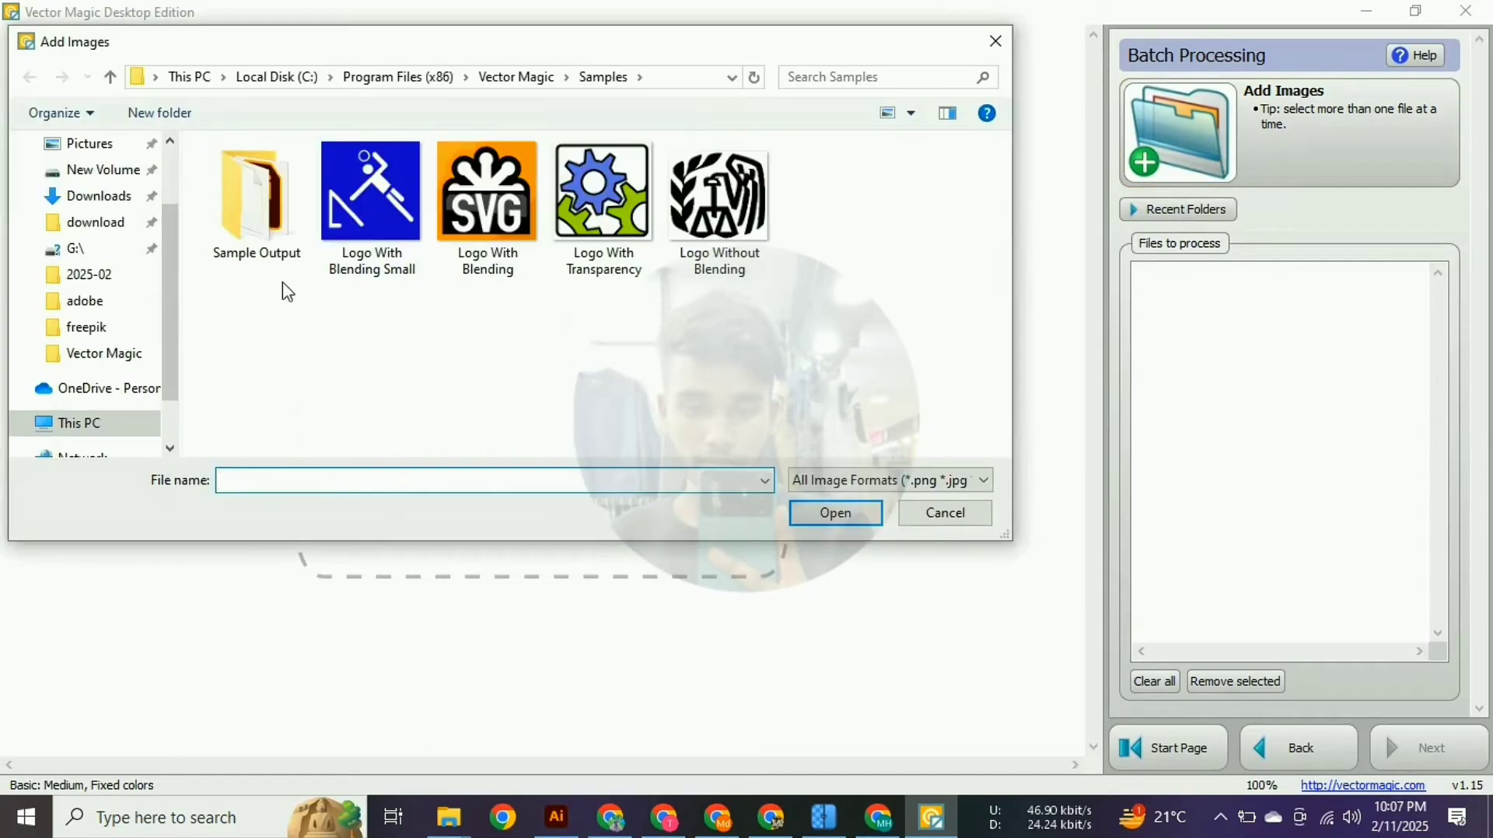
{"action": "left_click", "coordinate": [84, 203]}
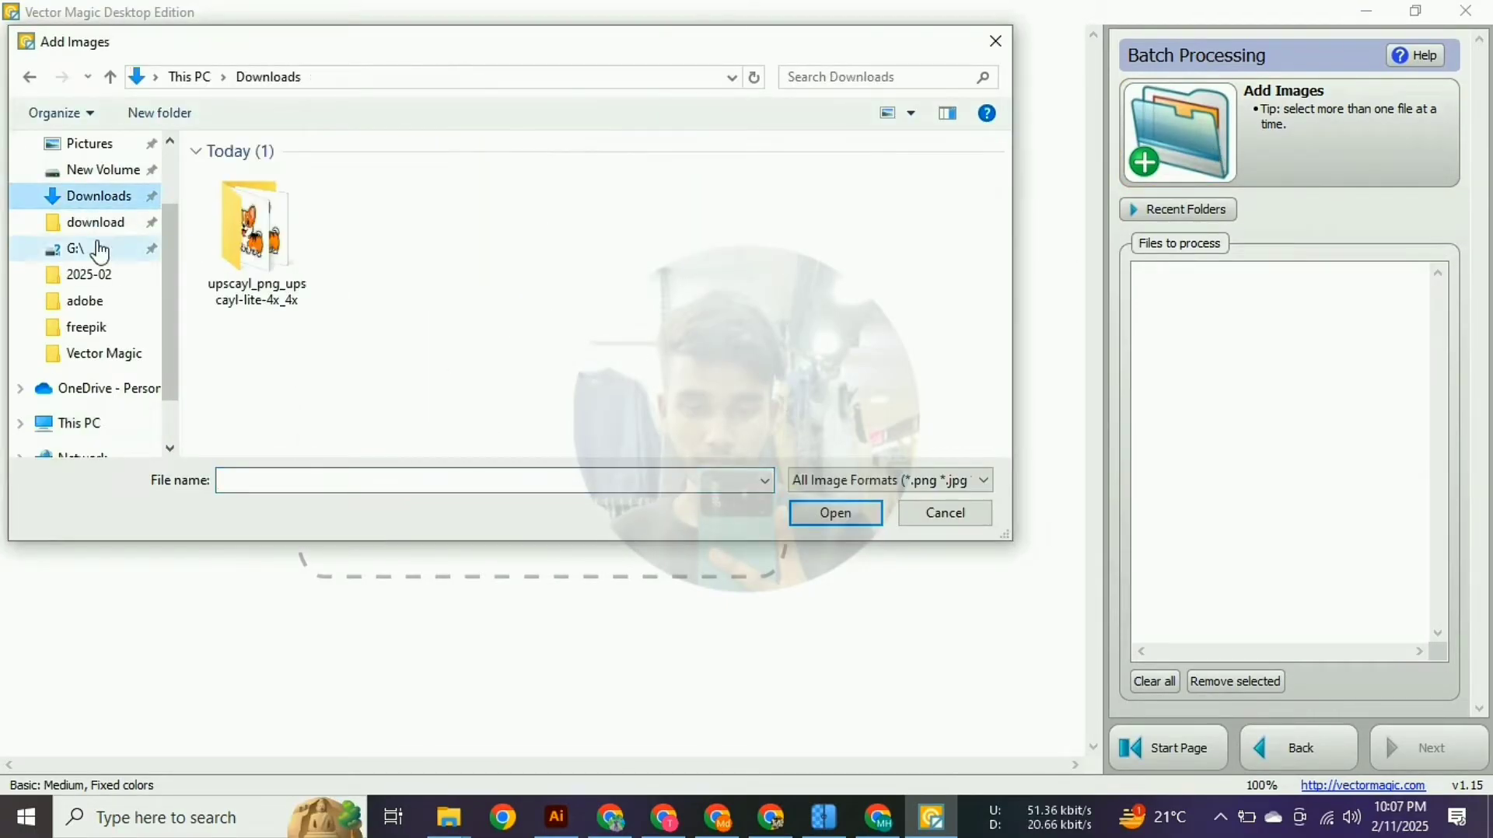
{"action": "double_click", "coordinate": [231, 267]}
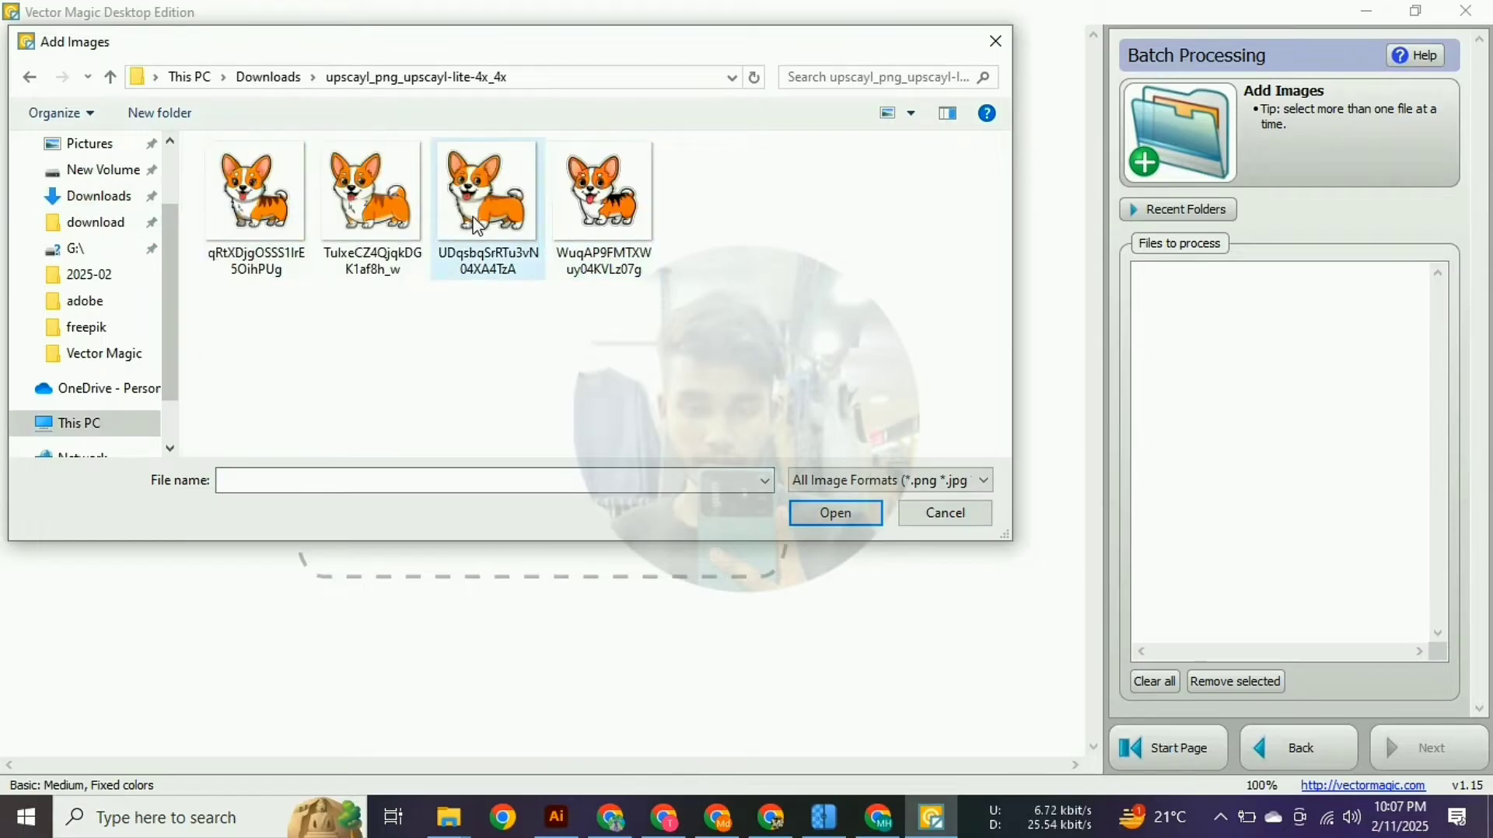
{"action": "left_click", "coordinate": [542, 228]}
{"action": "left_click", "coordinate": [809, 515]}
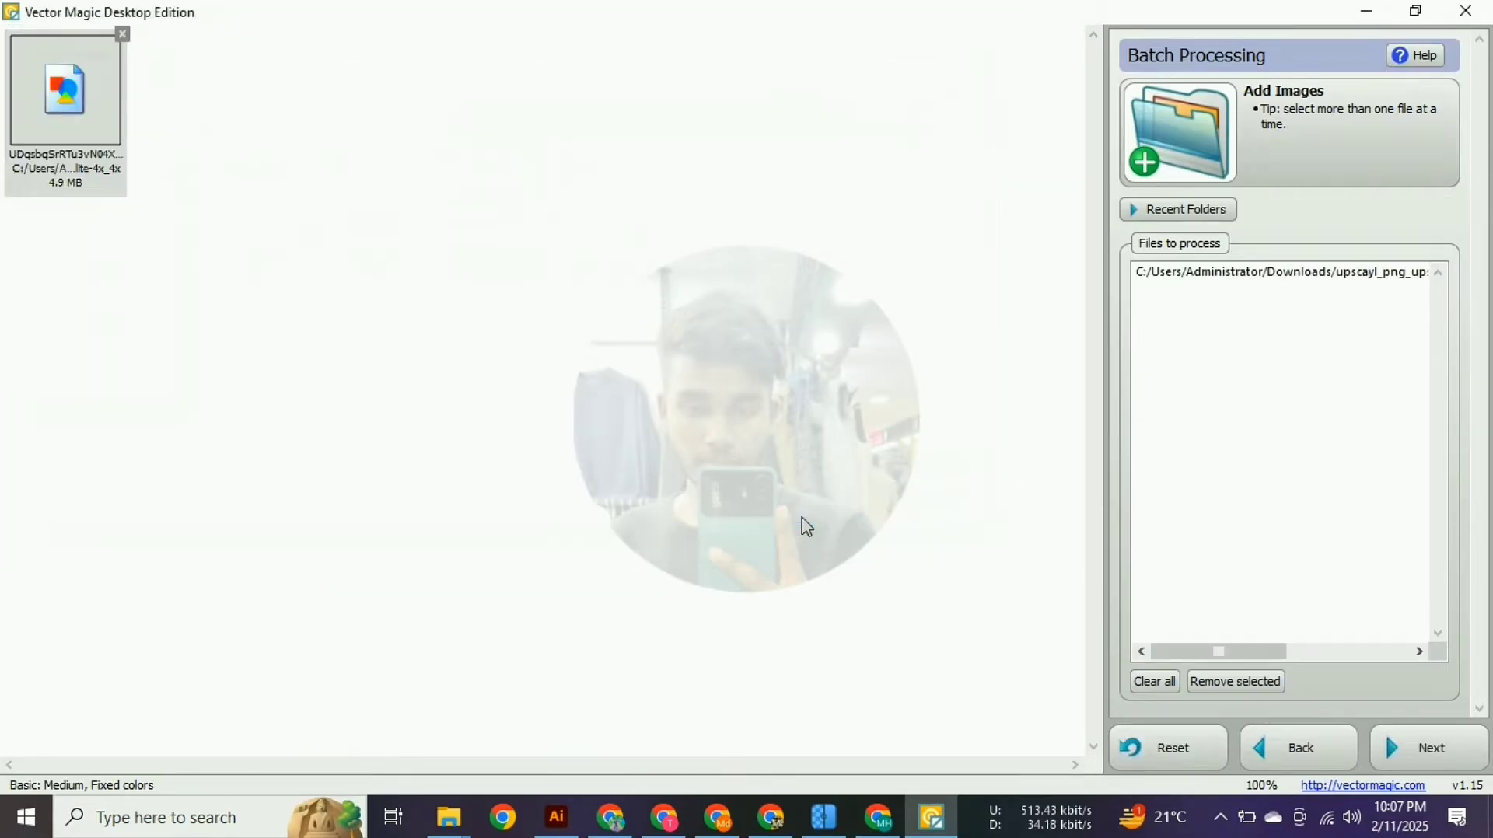
{"action": "left_click", "coordinate": [1435, 760]}
{"action": "left_click", "coordinate": [1433, 754]}
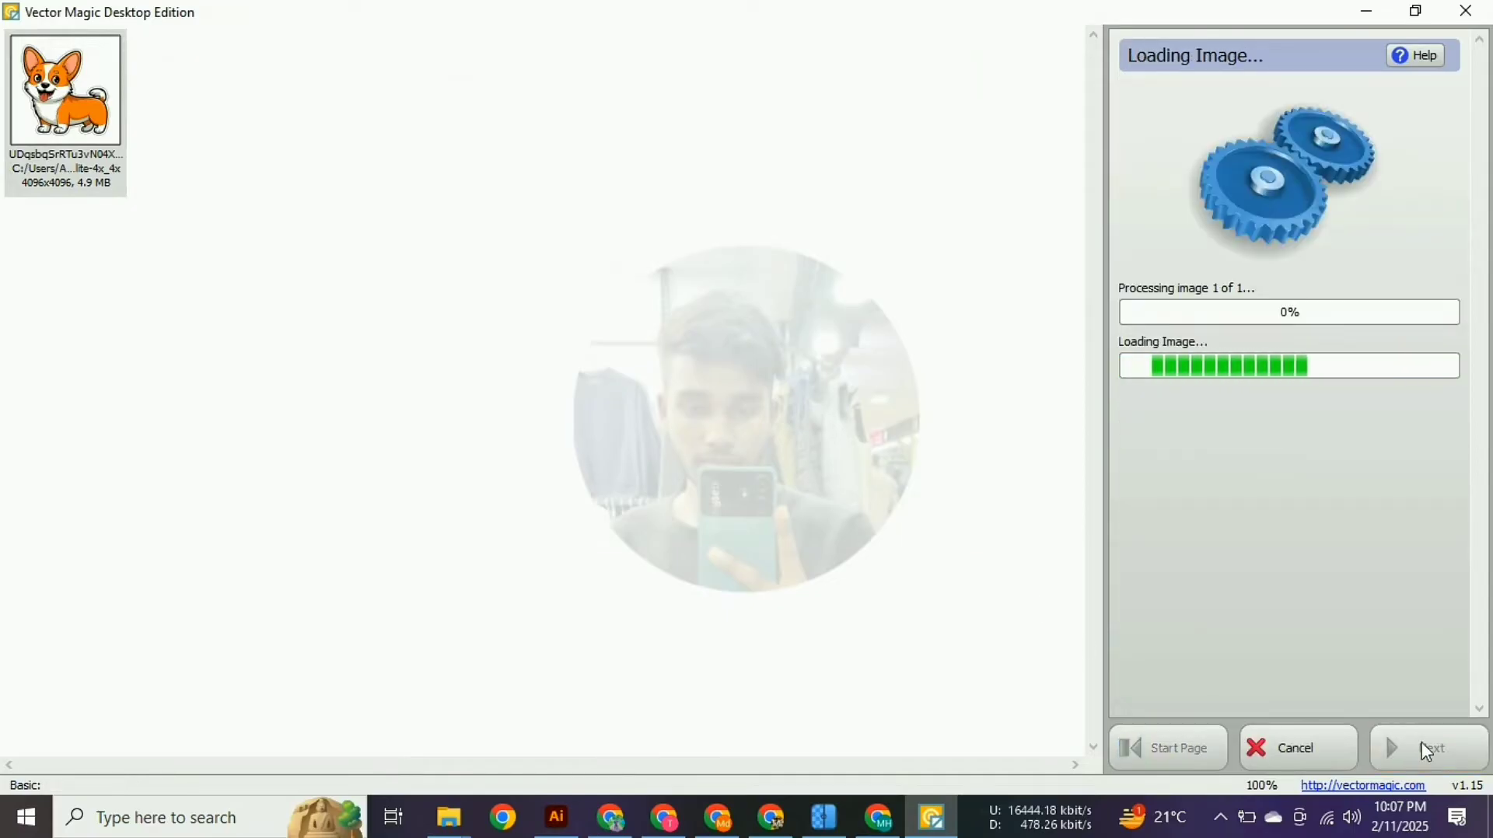
{"action": "left_click", "coordinate": [1283, 754]}
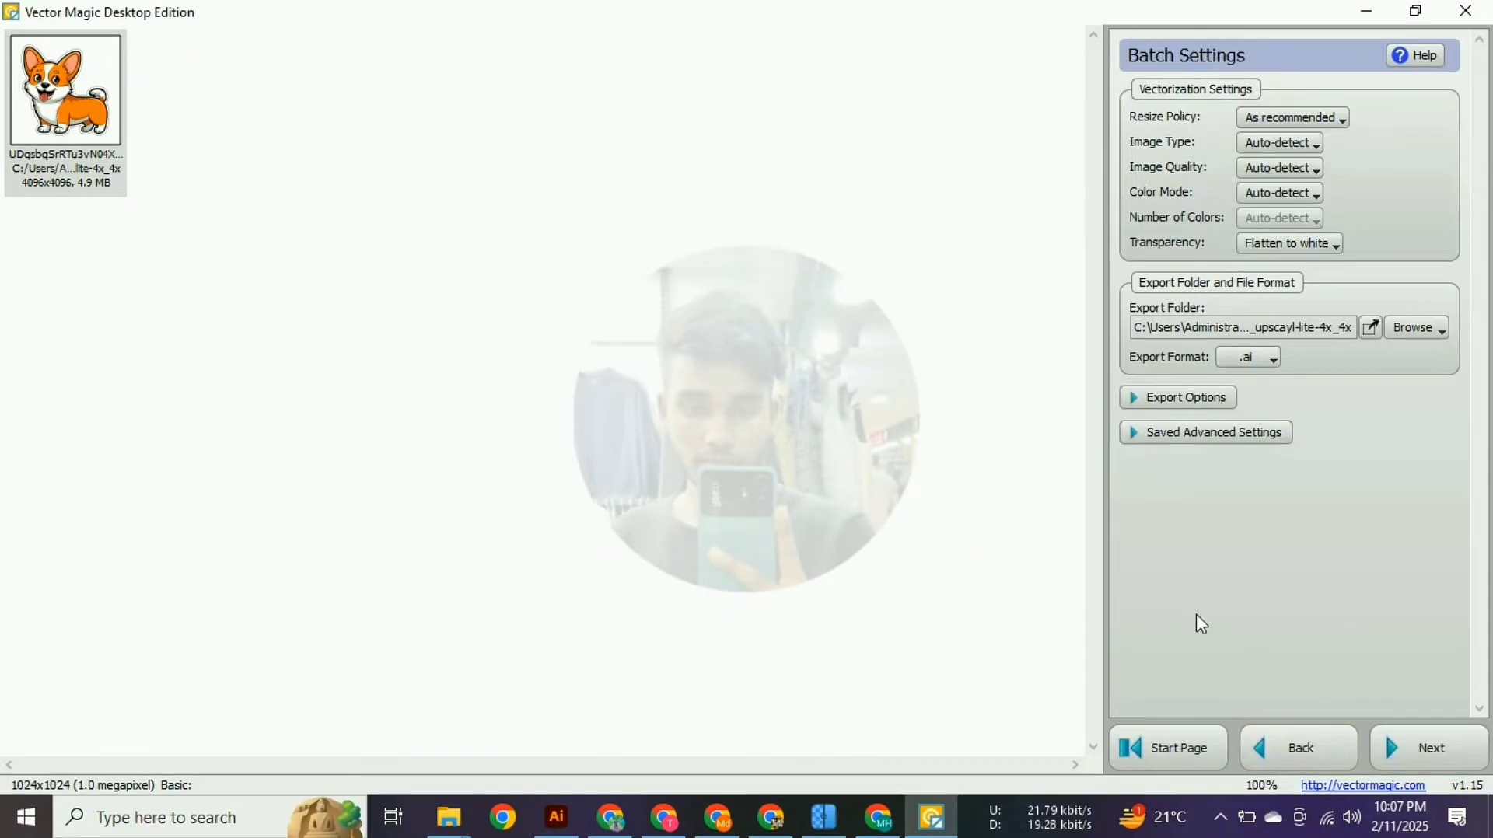
{"action": "left_click", "coordinate": [1172, 759]}
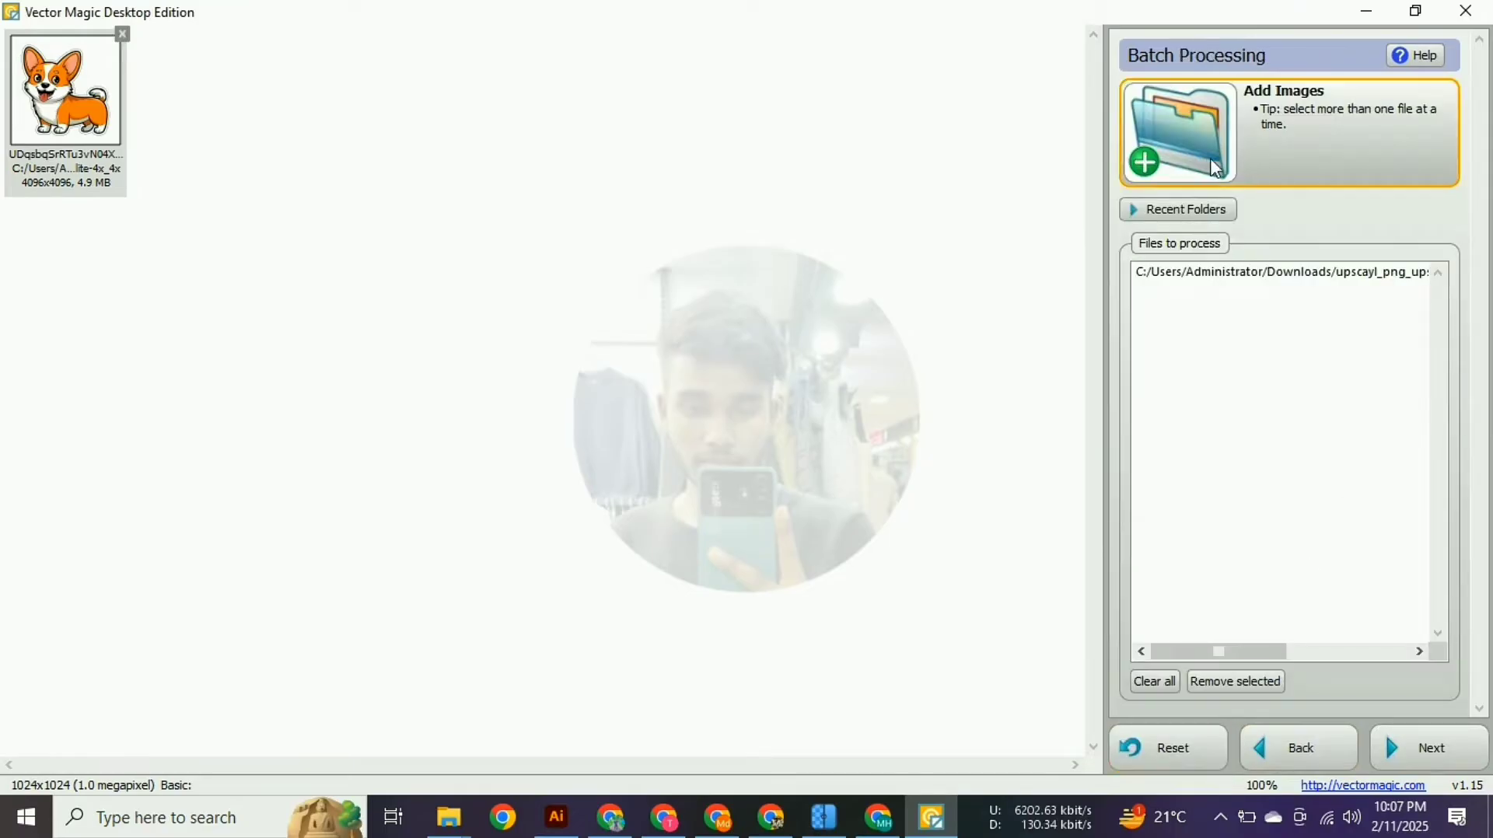
Set the batch export format to .SVG (Scalable Vector Graphics) and run the vectorization.
{"action": "left_click", "coordinate": [1416, 759]}
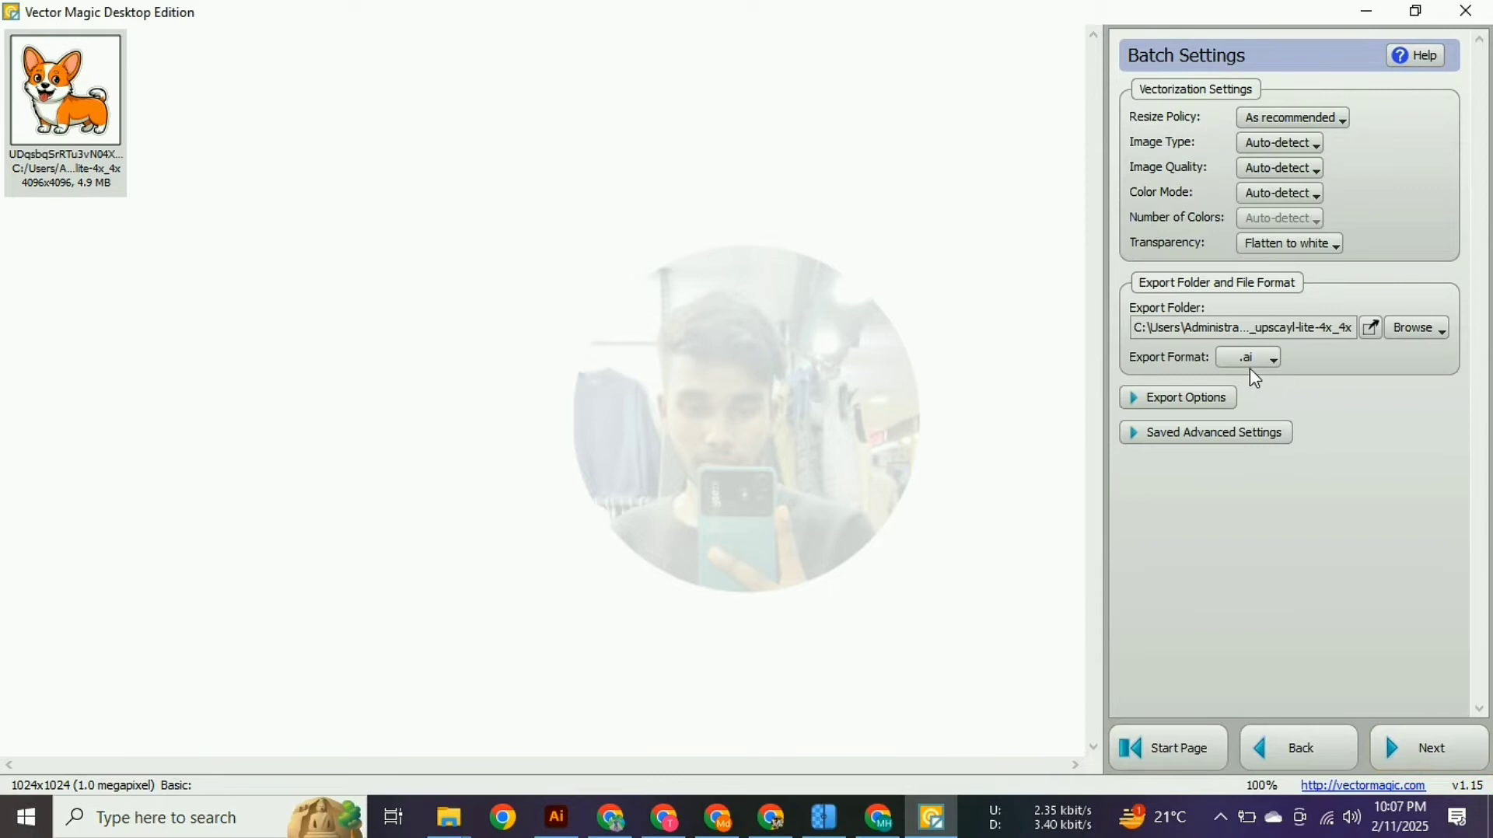
{"action": "left_click", "coordinate": [1271, 367]}
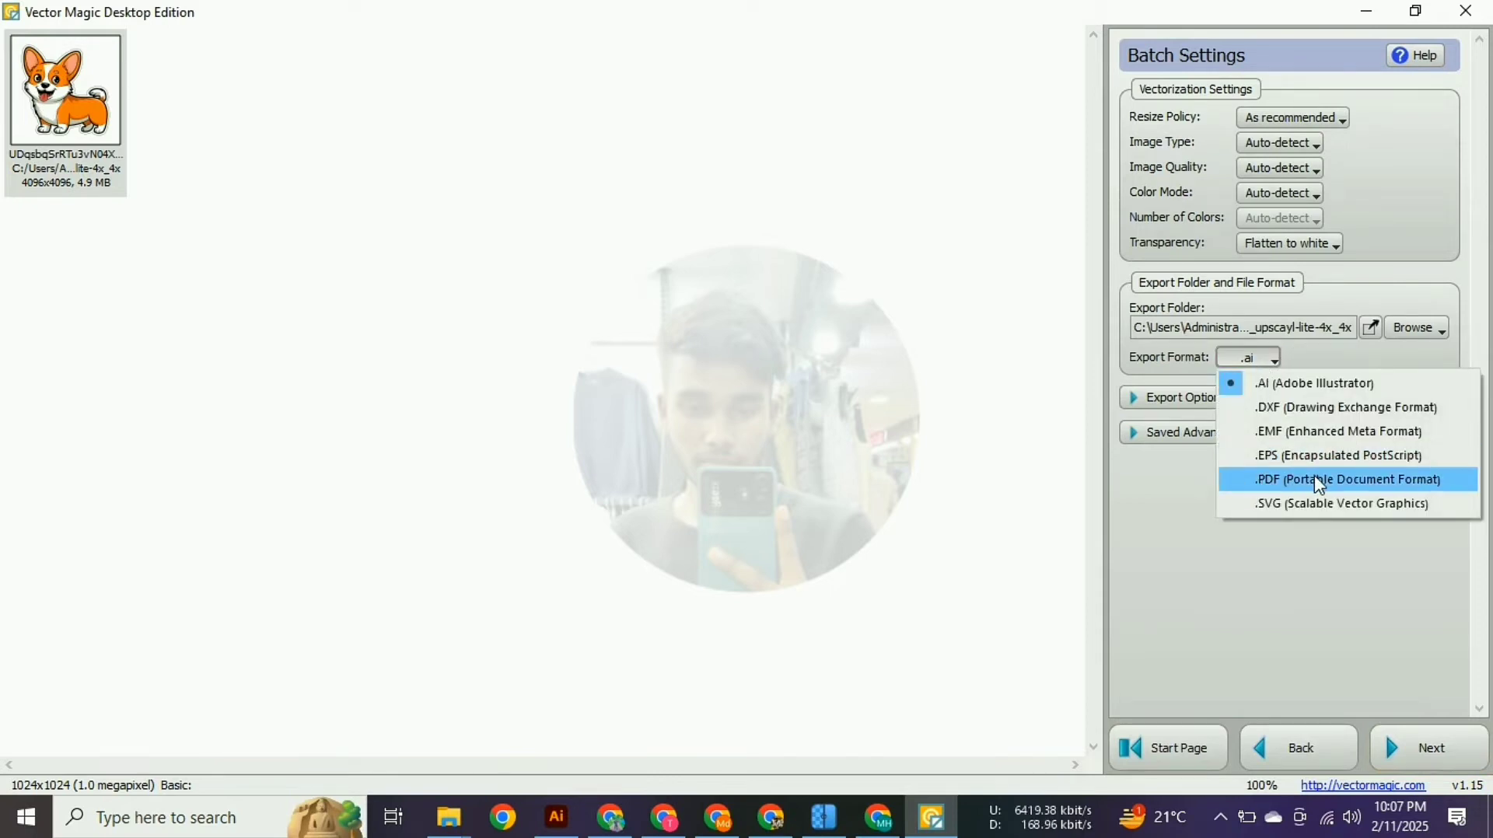
{"action": "left_click", "coordinate": [1295, 507]}
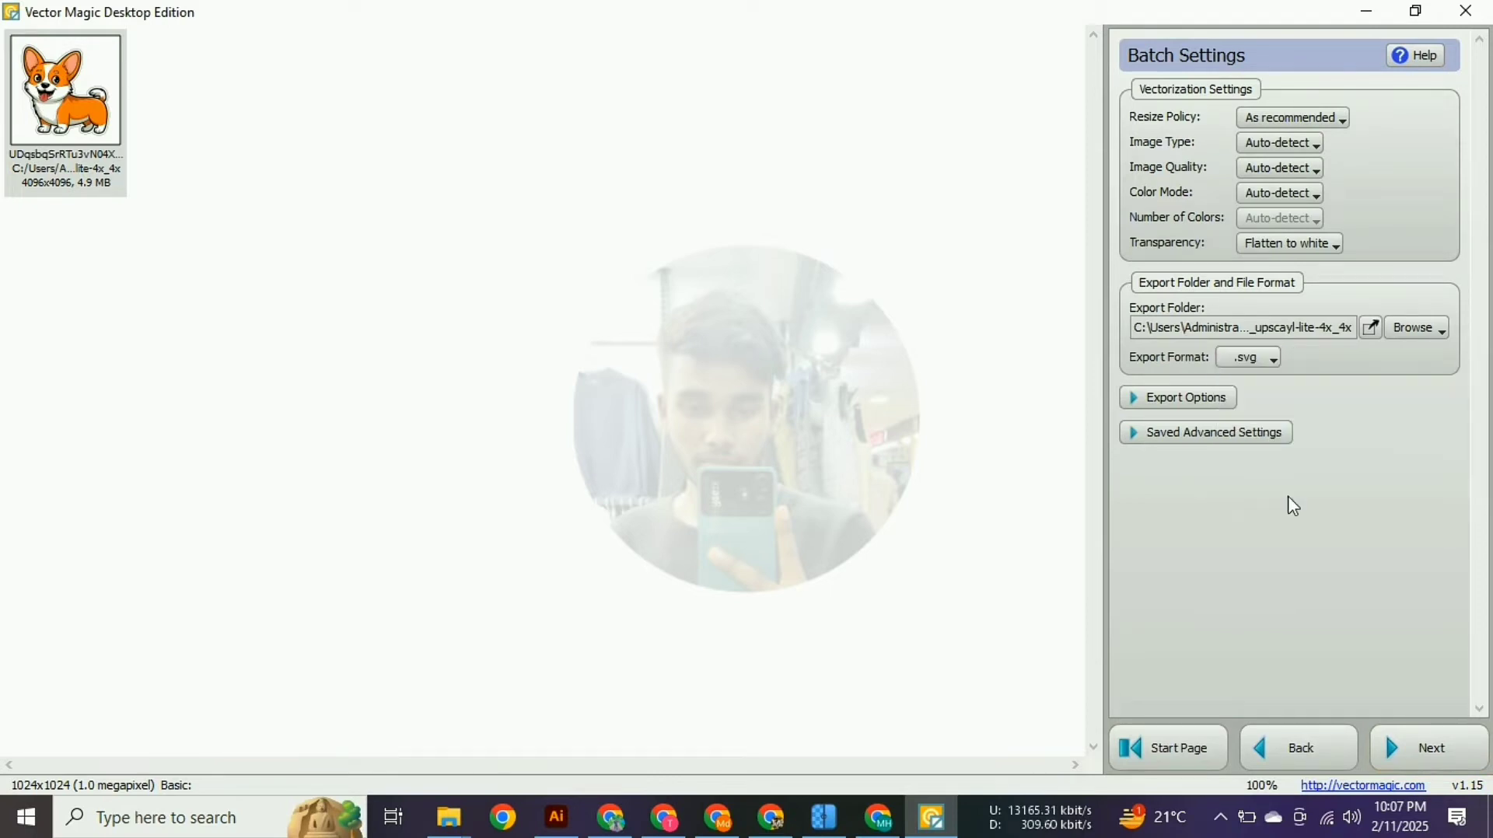
{"action": "left_click", "coordinate": [1417, 753]}
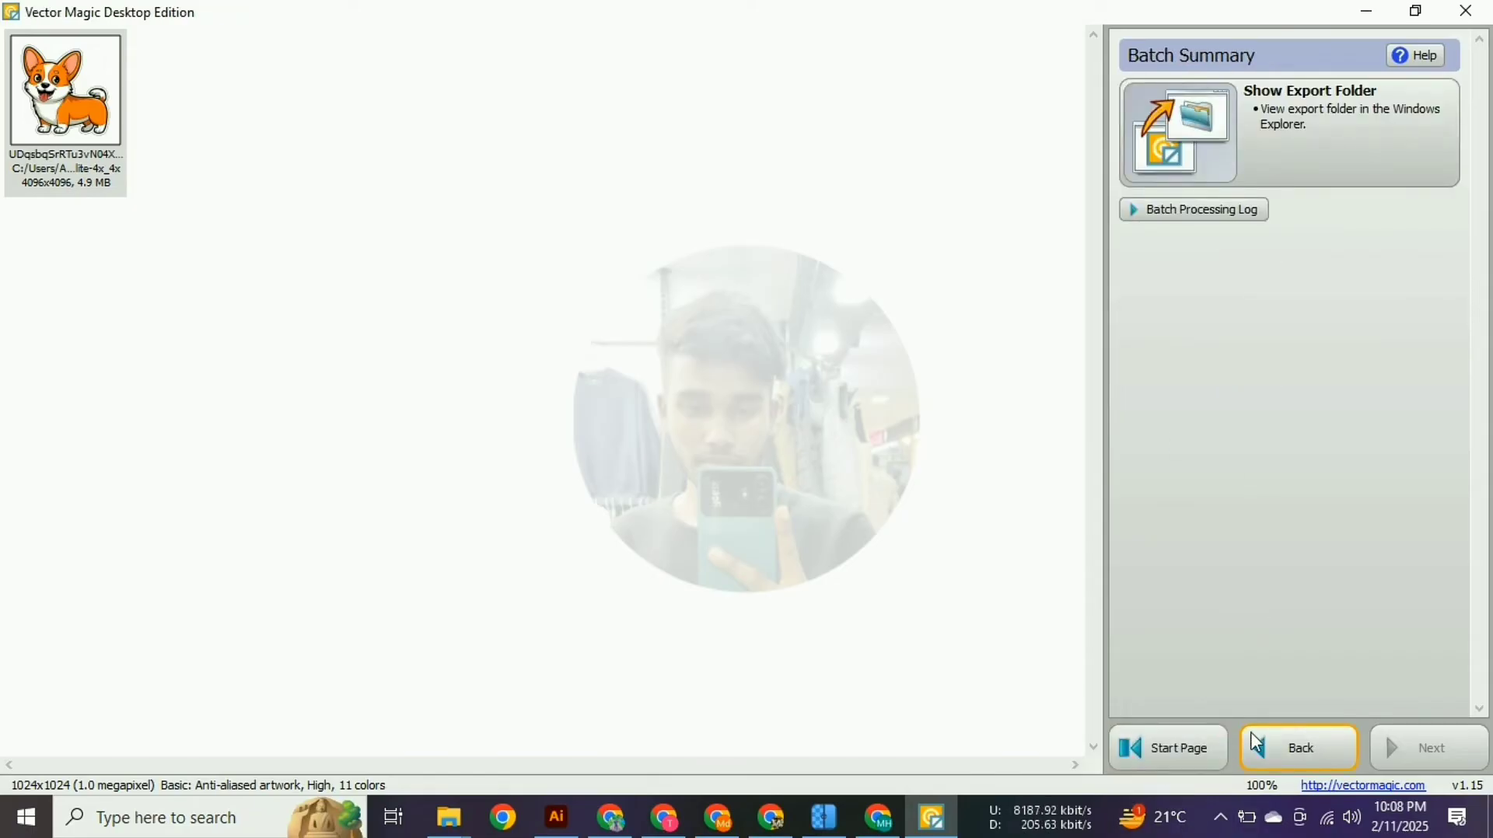
Return to the batch start page, clear all files to process and minimise Vector Magic.
{"action": "left_click", "coordinate": [1160, 745]}
{"action": "left_click", "coordinate": [1156, 683]}
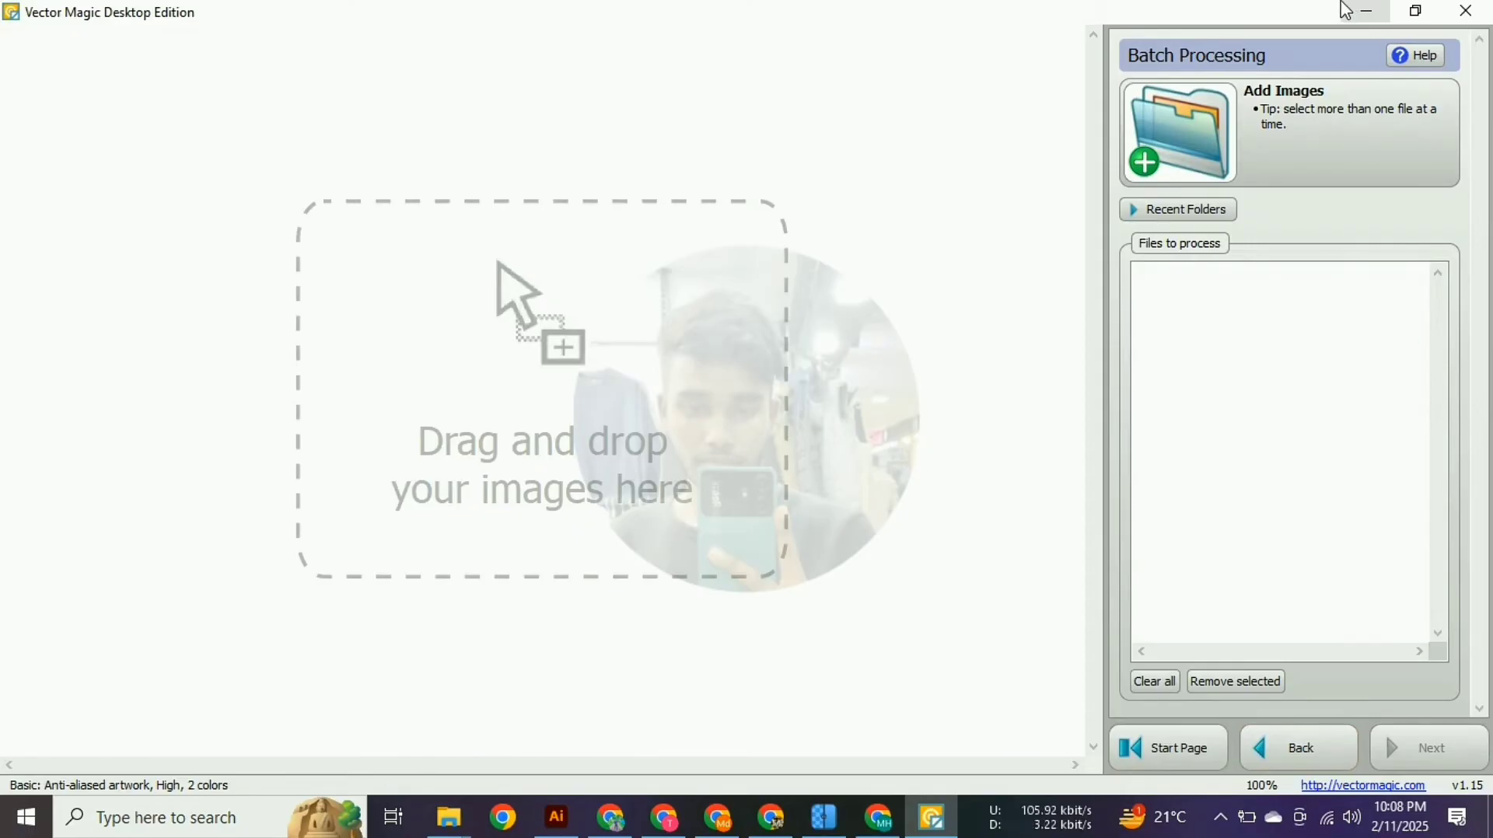
{"action": "left_click", "coordinate": [1362, 11]}
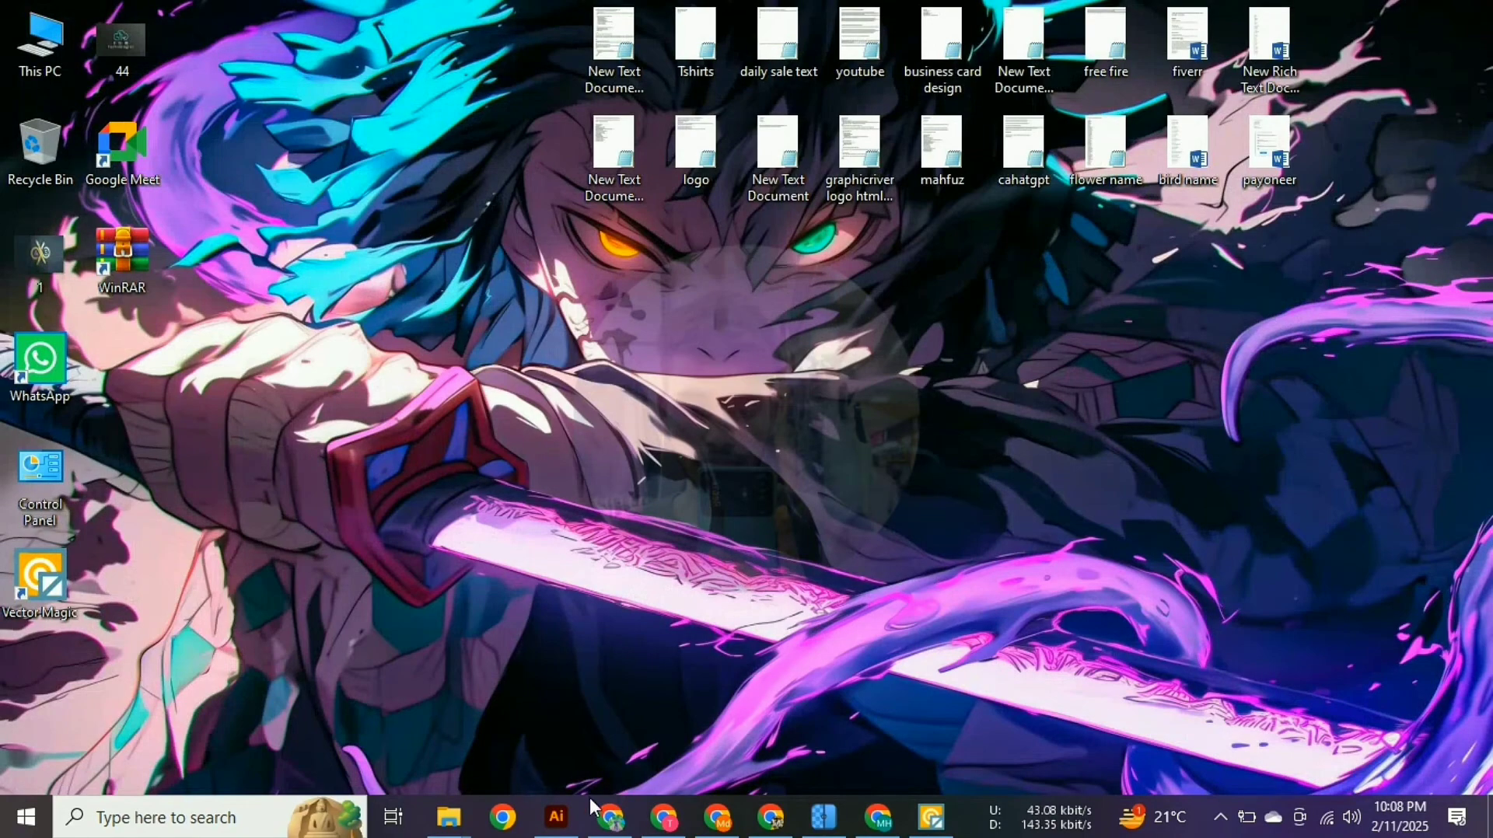
Switch to Illustrator, bring up the Untitled-1 document and delete the selected shark drawing.
{"action": "left_click", "coordinate": [556, 816]}
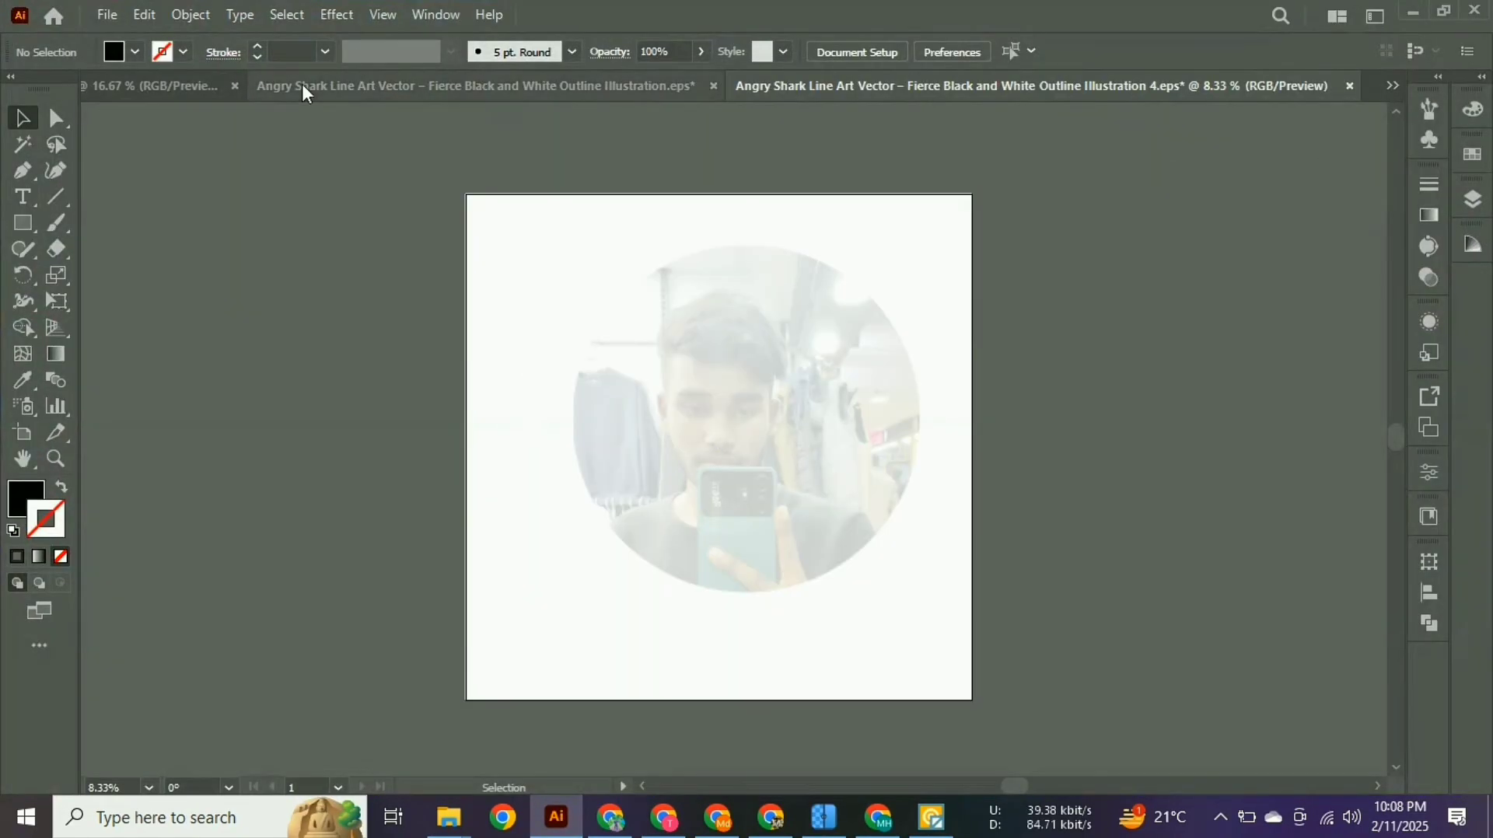
{"action": "left_click", "coordinate": [159, 87]}
{"action": "scroll", "coordinate": [450, 208], "scroll_direction": "up", "scroll_amount": 2}
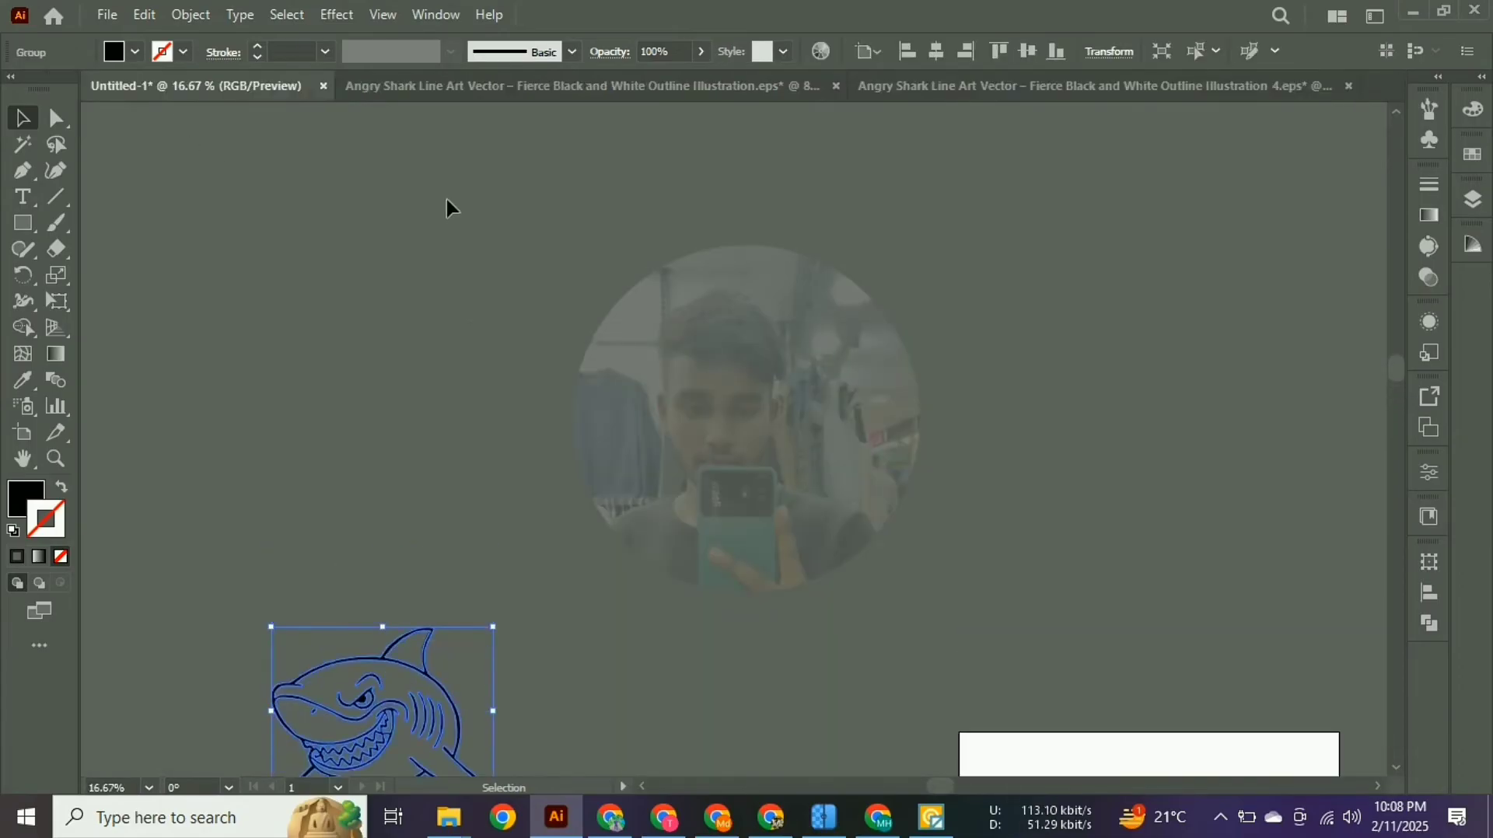
{"action": "key", "text": "Delete"}
Place the vectorized SVG UDqsbqSrRTu3vN04XA4TzA from the upscayl_png_upscayl-lite-4x_4x folder in Downloads onto the canvas beside the artboard.
{"action": "left_click", "coordinate": [107, 15]}
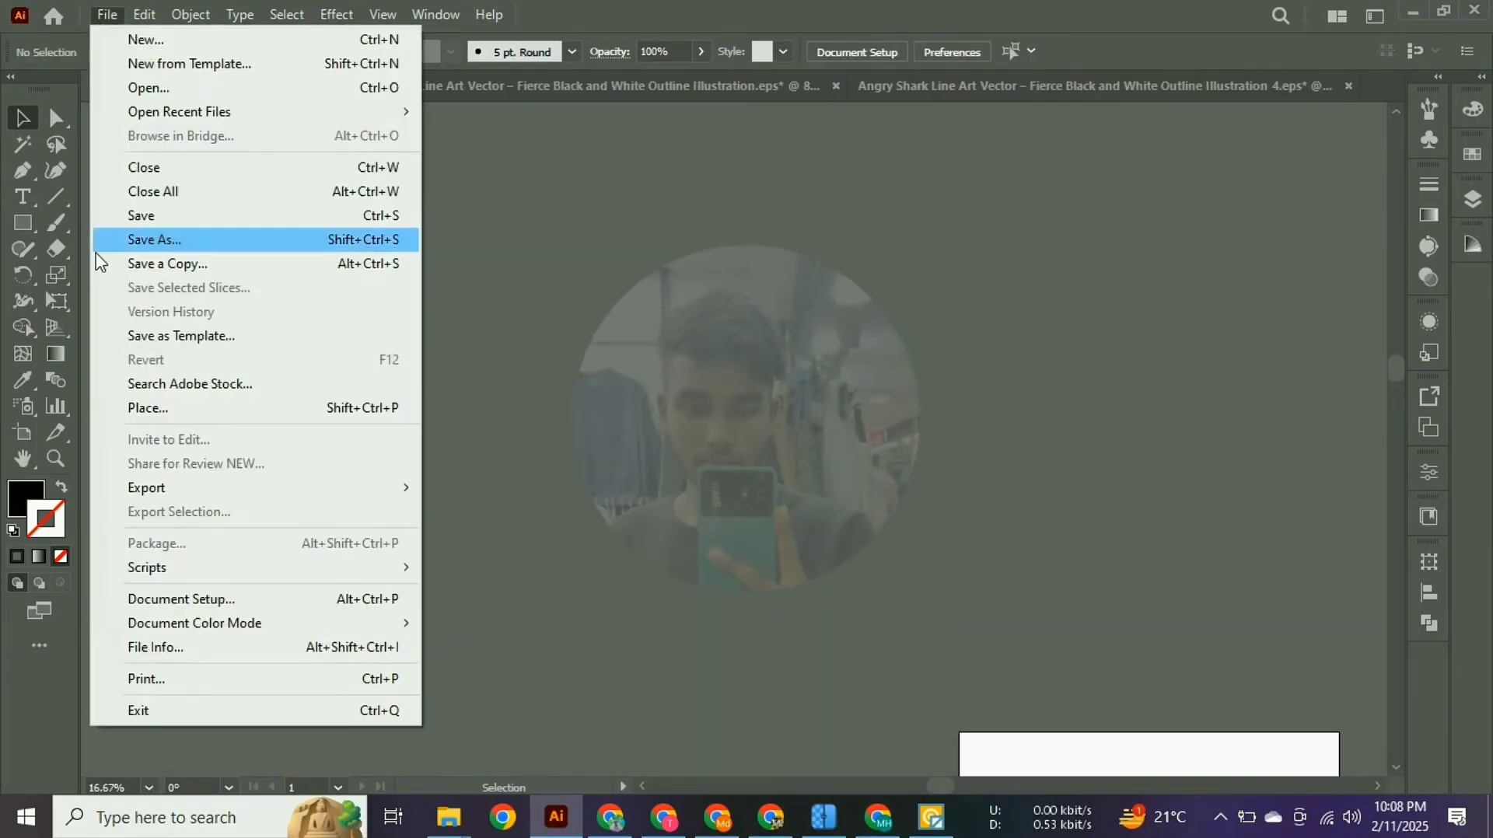
{"action": "left_click", "coordinate": [164, 412]}
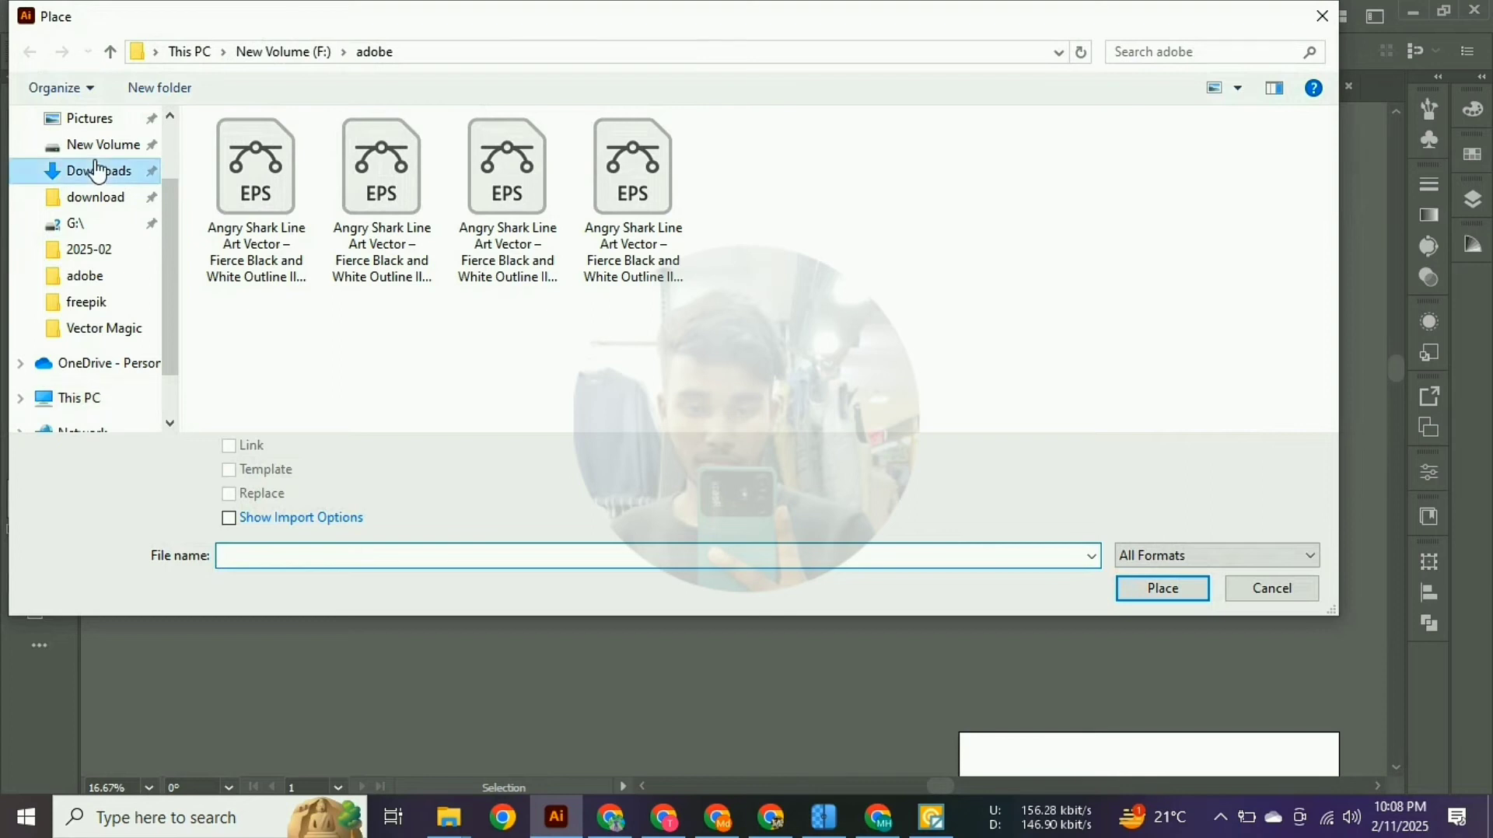
{"action": "left_click", "coordinate": [97, 171]}
{"action": "double_click", "coordinate": [258, 195]}
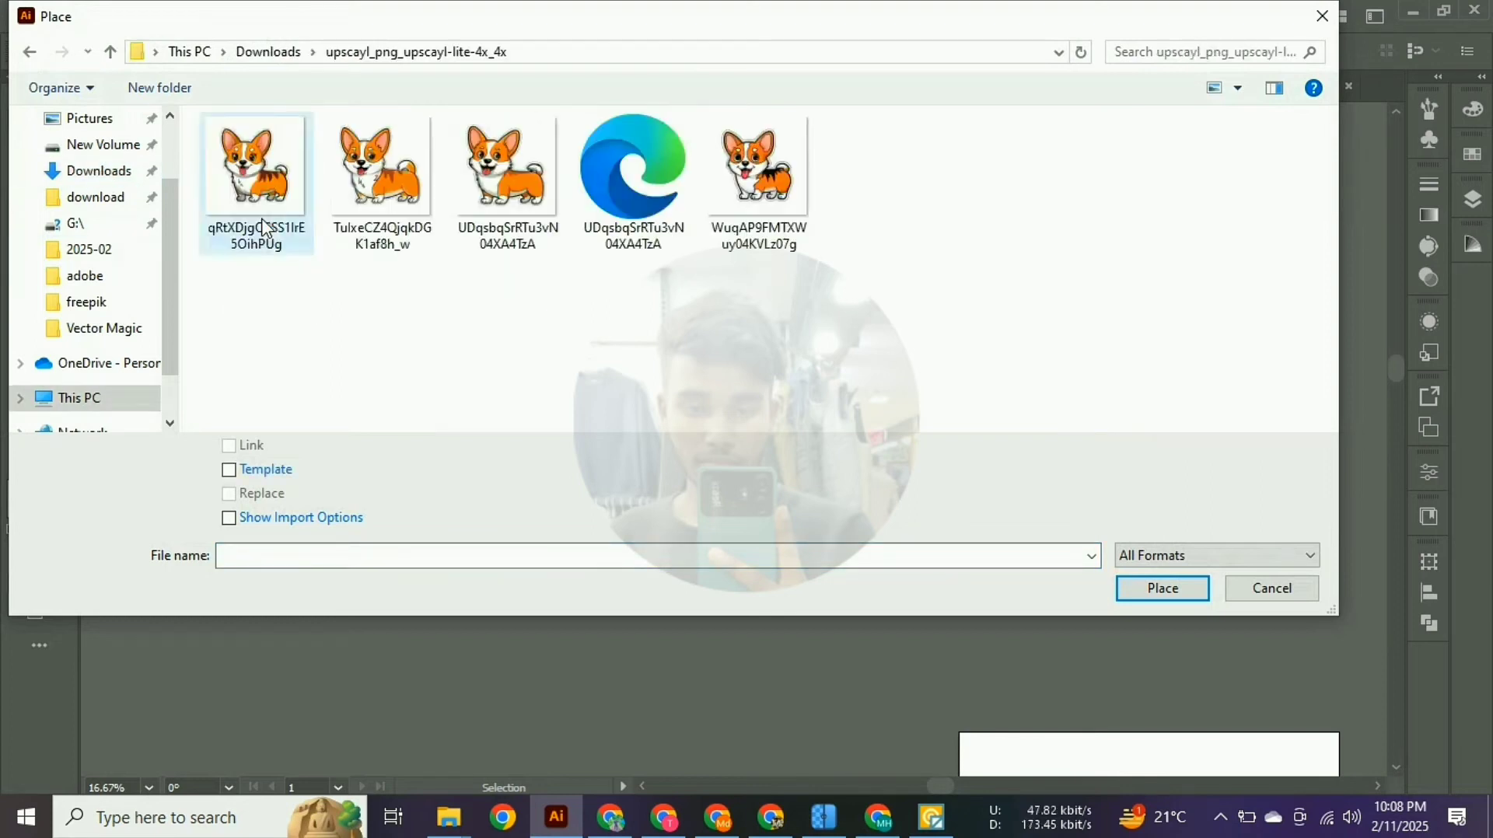
{"action": "left_click", "coordinate": [630, 180]}
{"action": "left_click", "coordinate": [1158, 588]}
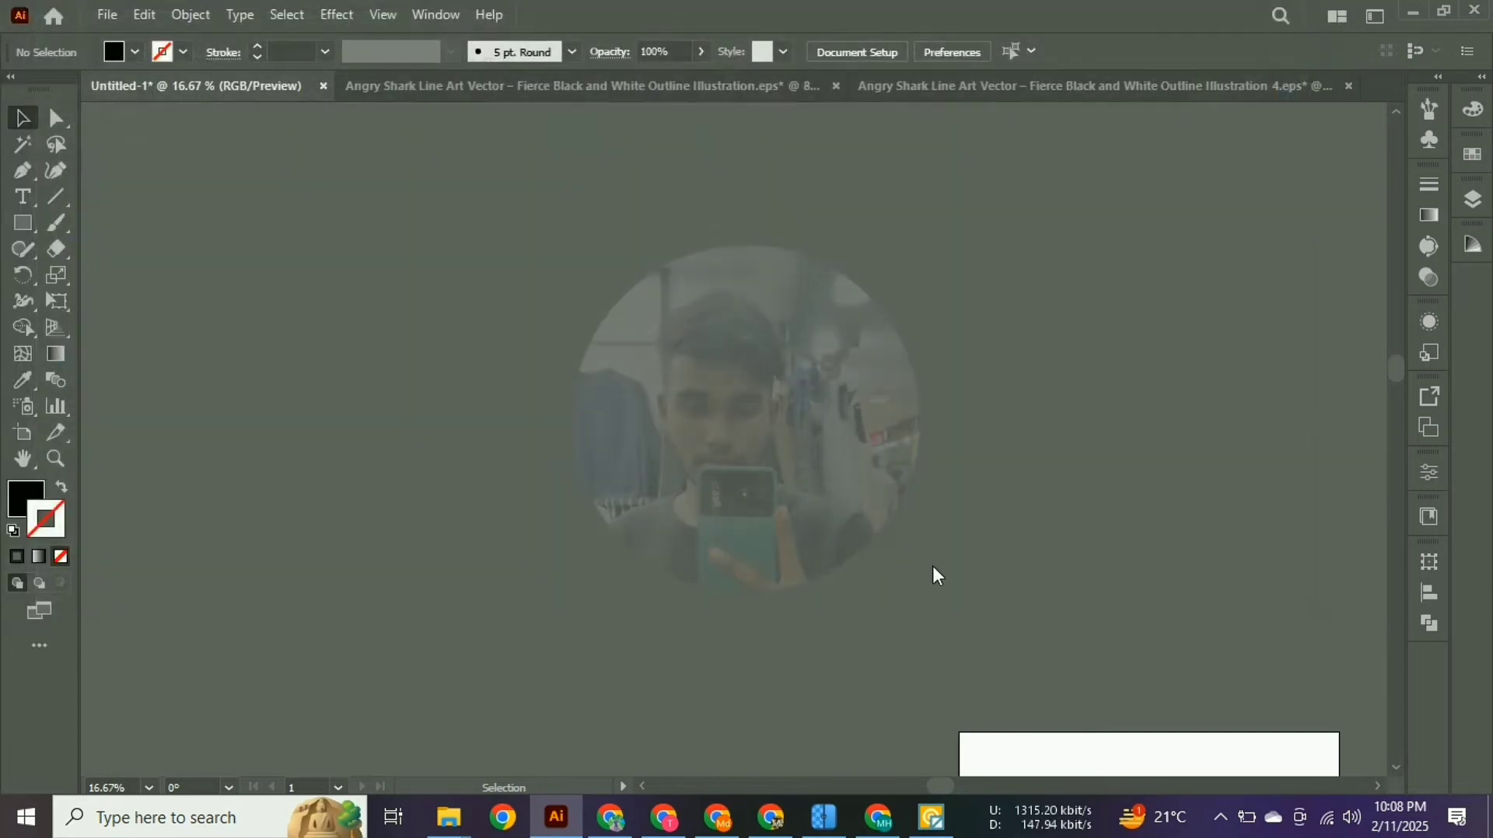
{"action": "left_click", "coordinate": [354, 195]}
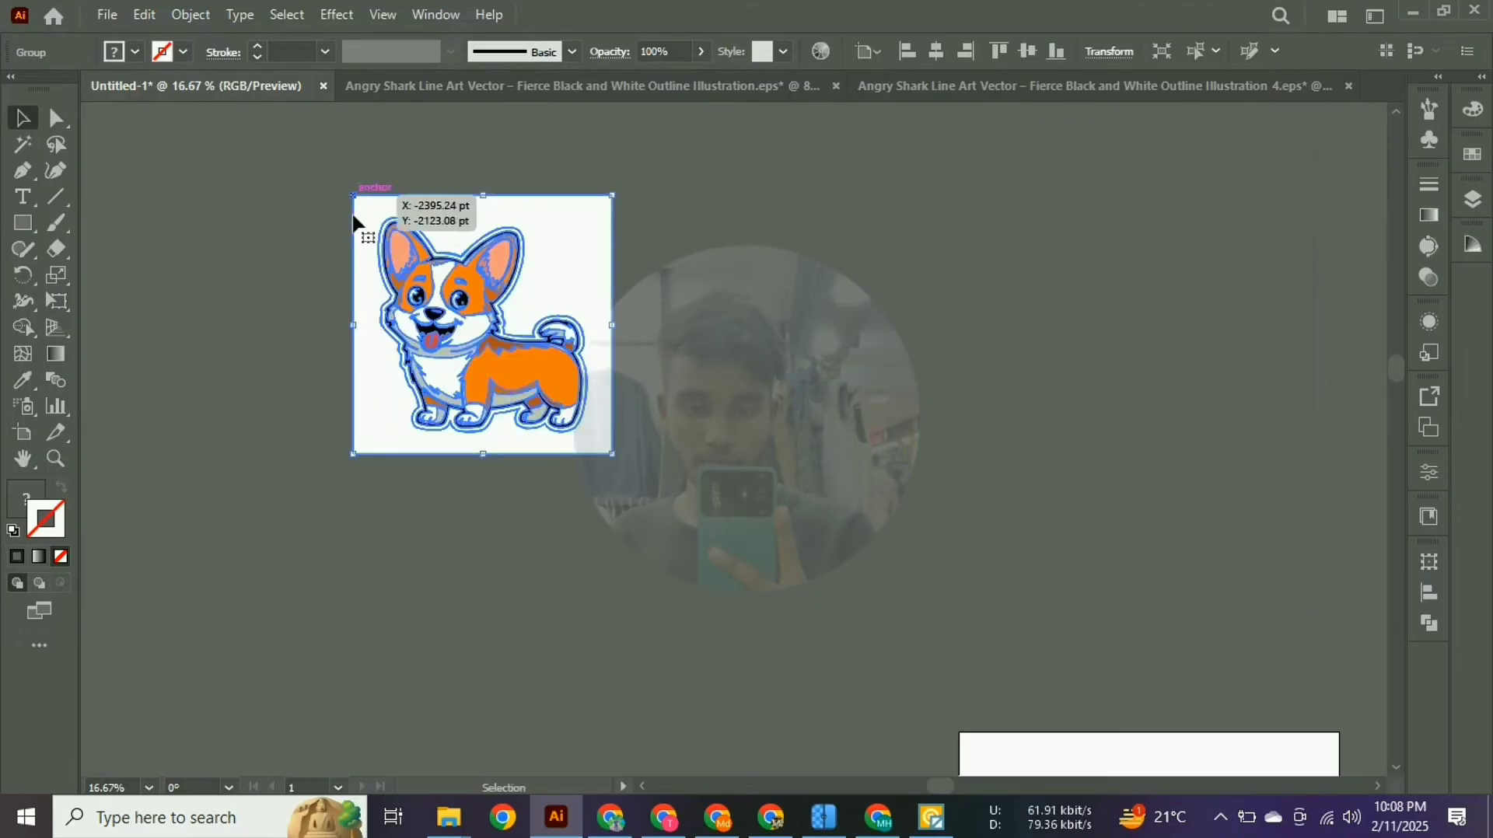
Enlarge the placed corgi artwork from its corner and deselect it.
{"action": "left_click_drag", "start_coordinate": [610, 465], "coordinate": [973, 743]}
{"action": "left_click", "coordinate": [1275, 470]}
{"action": "scroll", "coordinate": [1074, 433], "scroll_direction": "up", "scroll_amount": 3}
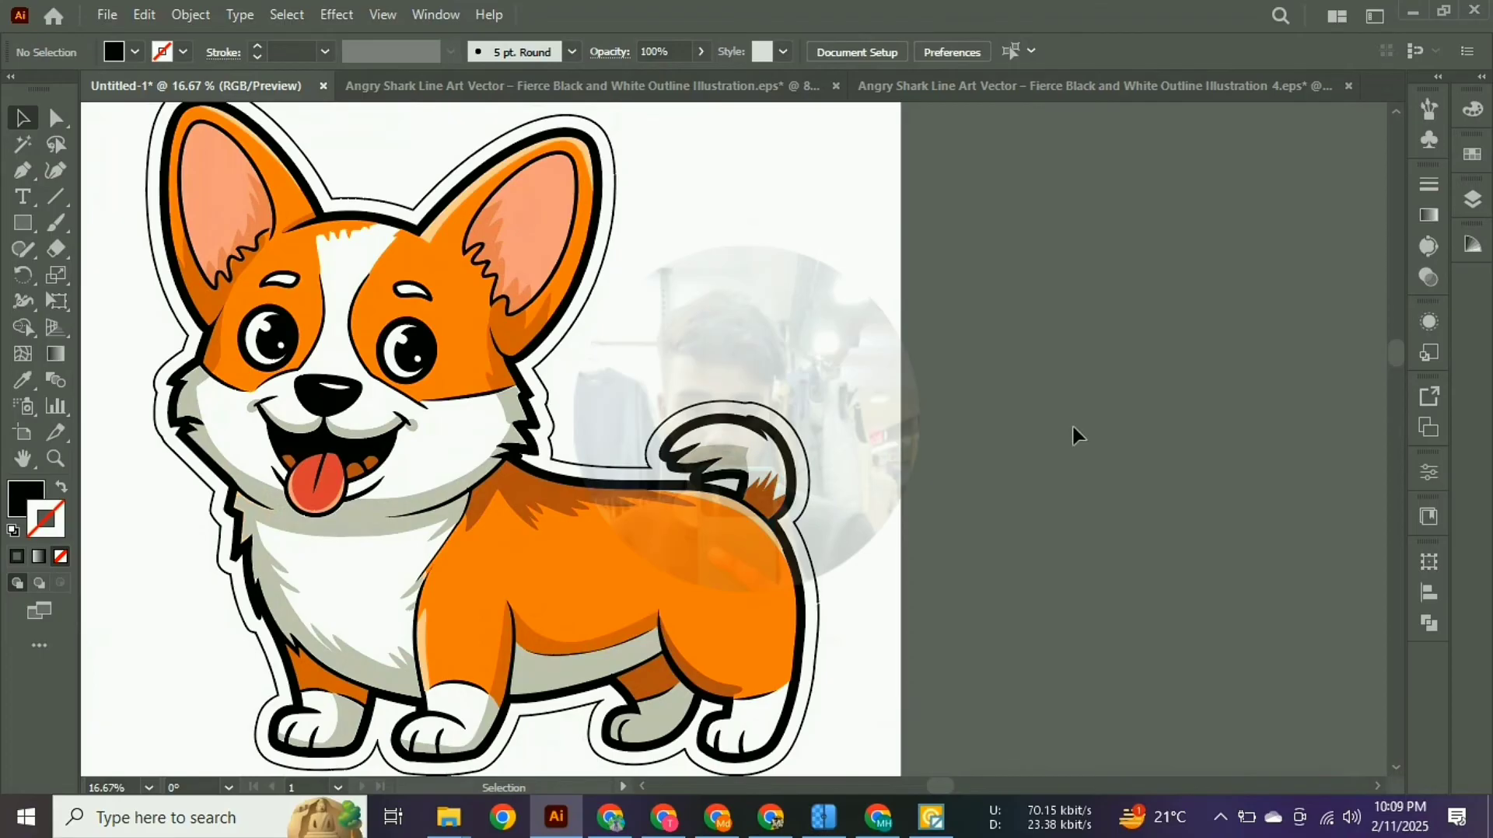
{"action": "scroll", "coordinate": [767, 259], "scroll_direction": "down", "scroll_amount": 2}
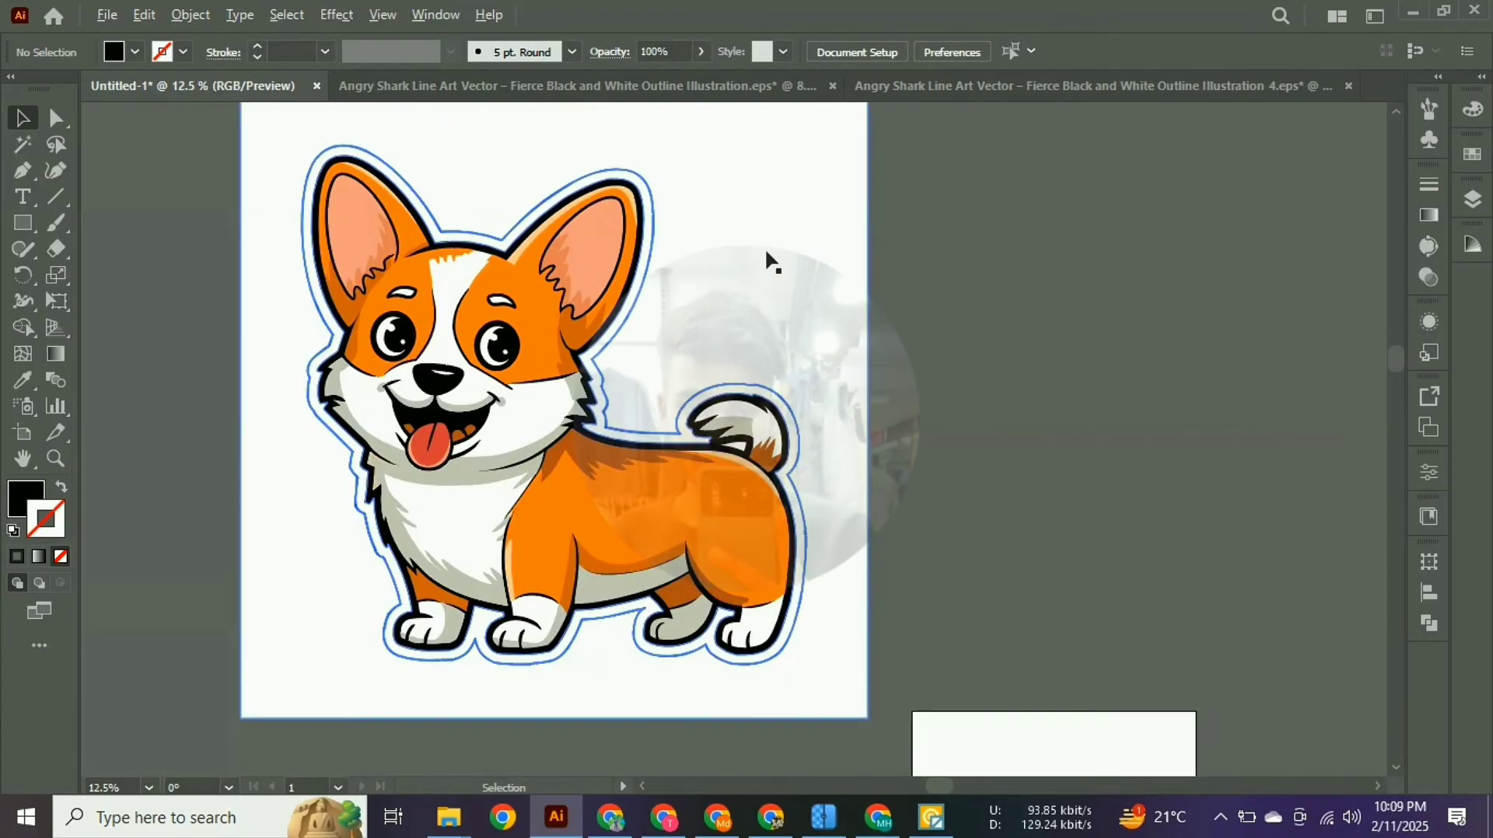
Ungroup the corgi artwork twice to release its individual shapes.
{"action": "left_click", "coordinate": [768, 255]}
{"action": "right_click", "coordinate": [770, 257]}
{"action": "left_click", "coordinate": [871, 537]}
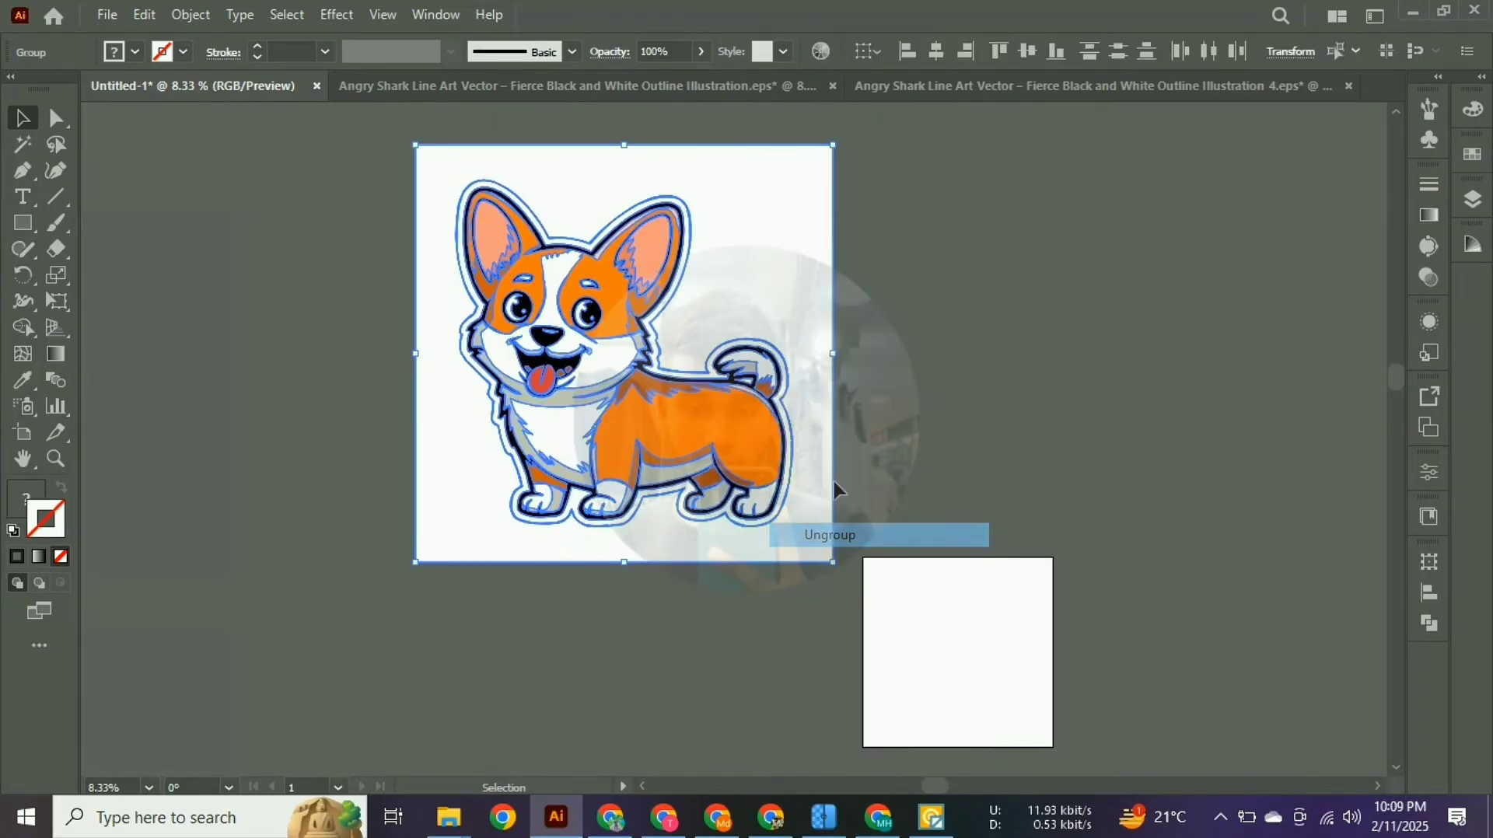
{"action": "right_click", "coordinate": [778, 529]}
{"action": "left_click", "coordinate": [840, 597]}
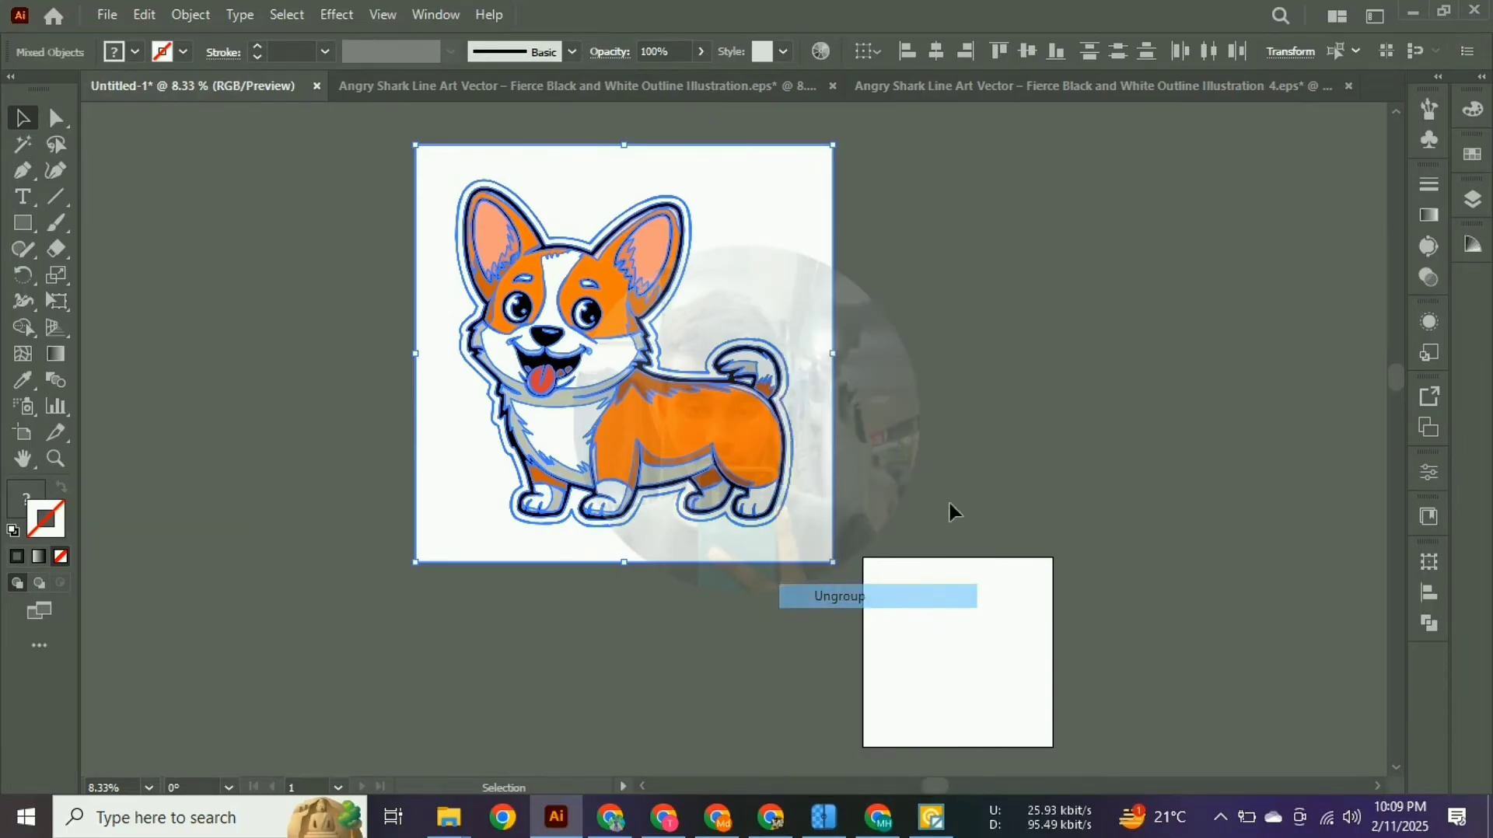
Pull the white background shape away from the corgi and delete it.
{"action": "left_click", "coordinate": [847, 366]}
{"action": "left_click_drag", "start_coordinate": [808, 325], "coordinate": [1183, 316]}
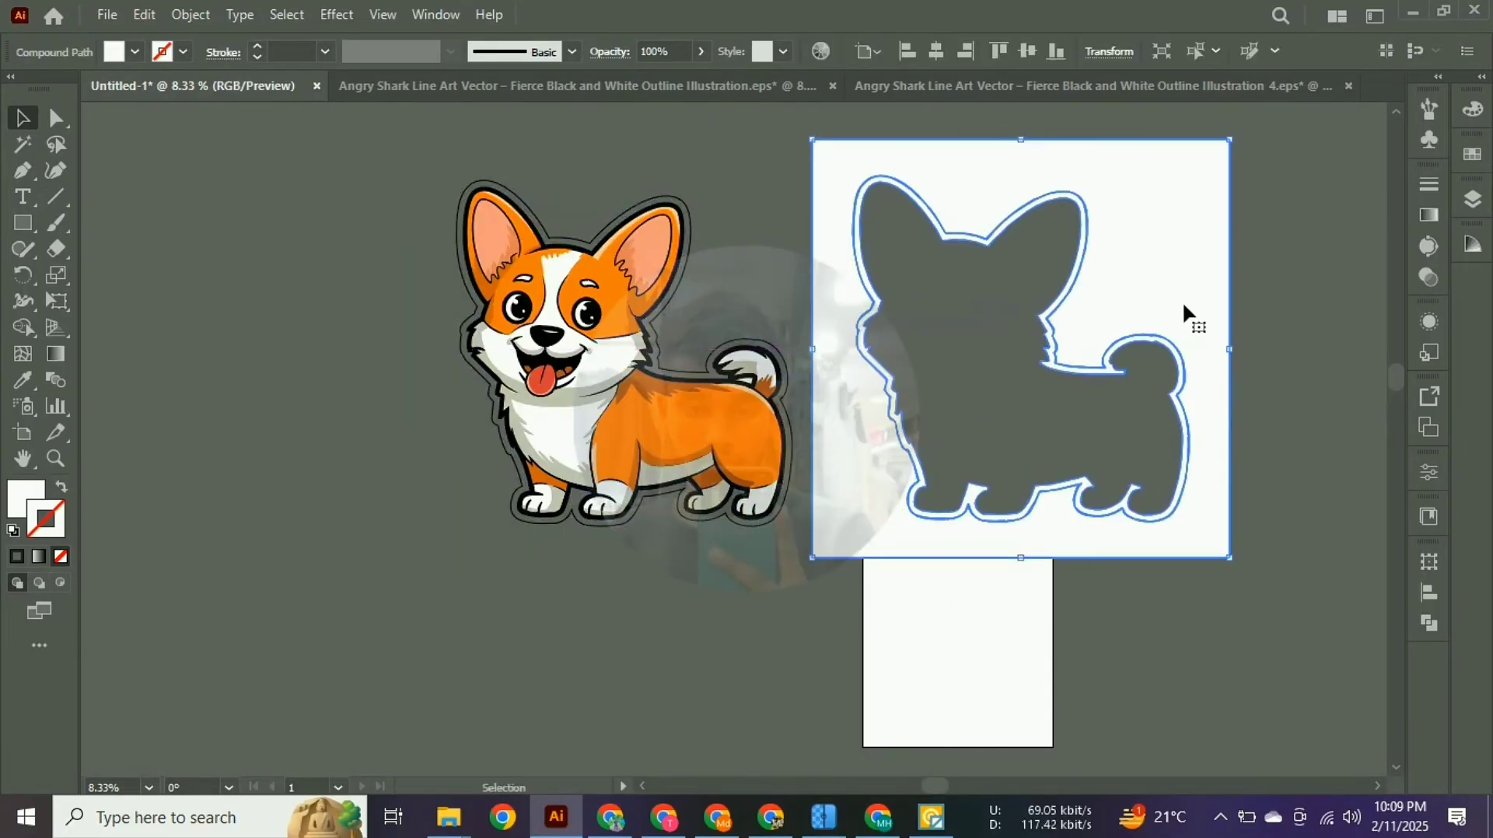
{"action": "key", "text": "Delete"}
Examine the corgi vector's outlines and fills close up around the eyes, mouth and tail, and as a whole.
{"action": "scroll", "coordinate": [510, 290], "scroll_direction": "up", "scroll_amount": 6}
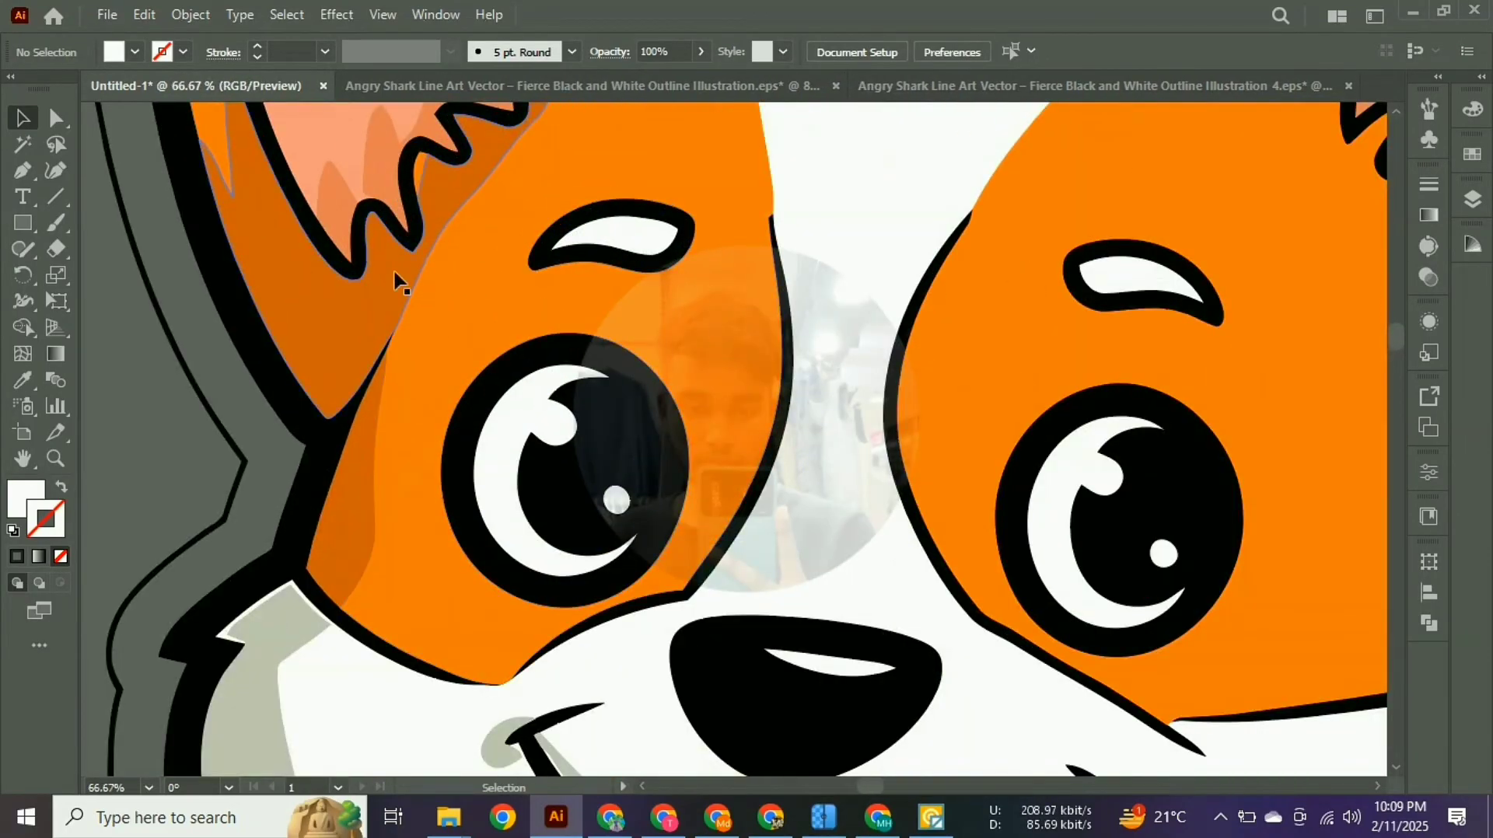
{"action": "scroll", "coordinate": [494, 282], "scroll_direction": "down", "scroll_amount": 3}
{"action": "scroll", "coordinate": [497, 284], "scroll_direction": "down", "scroll_amount": 3}
{"action": "scroll", "coordinate": [710, 316], "scroll_direction": "up", "scroll_amount": 5}
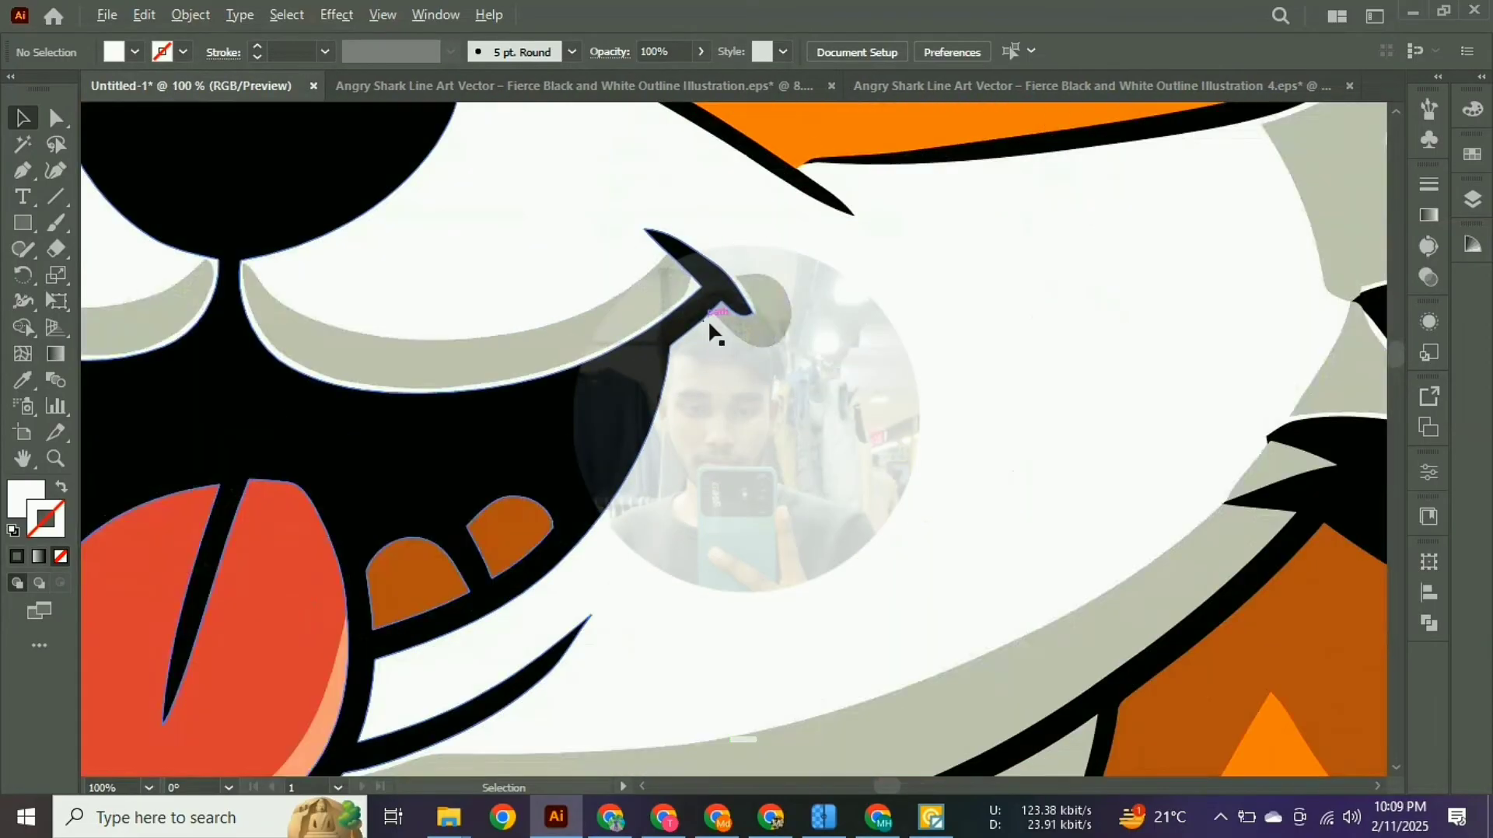
{"action": "scroll", "coordinate": [874, 310], "scroll_direction": "down", "scroll_amount": 5}
{"action": "scroll", "coordinate": [873, 311], "scroll_direction": "down", "scroll_amount": 3}
{"action": "scroll", "coordinate": [1154, 323], "scroll_direction": "up", "scroll_amount": 6}
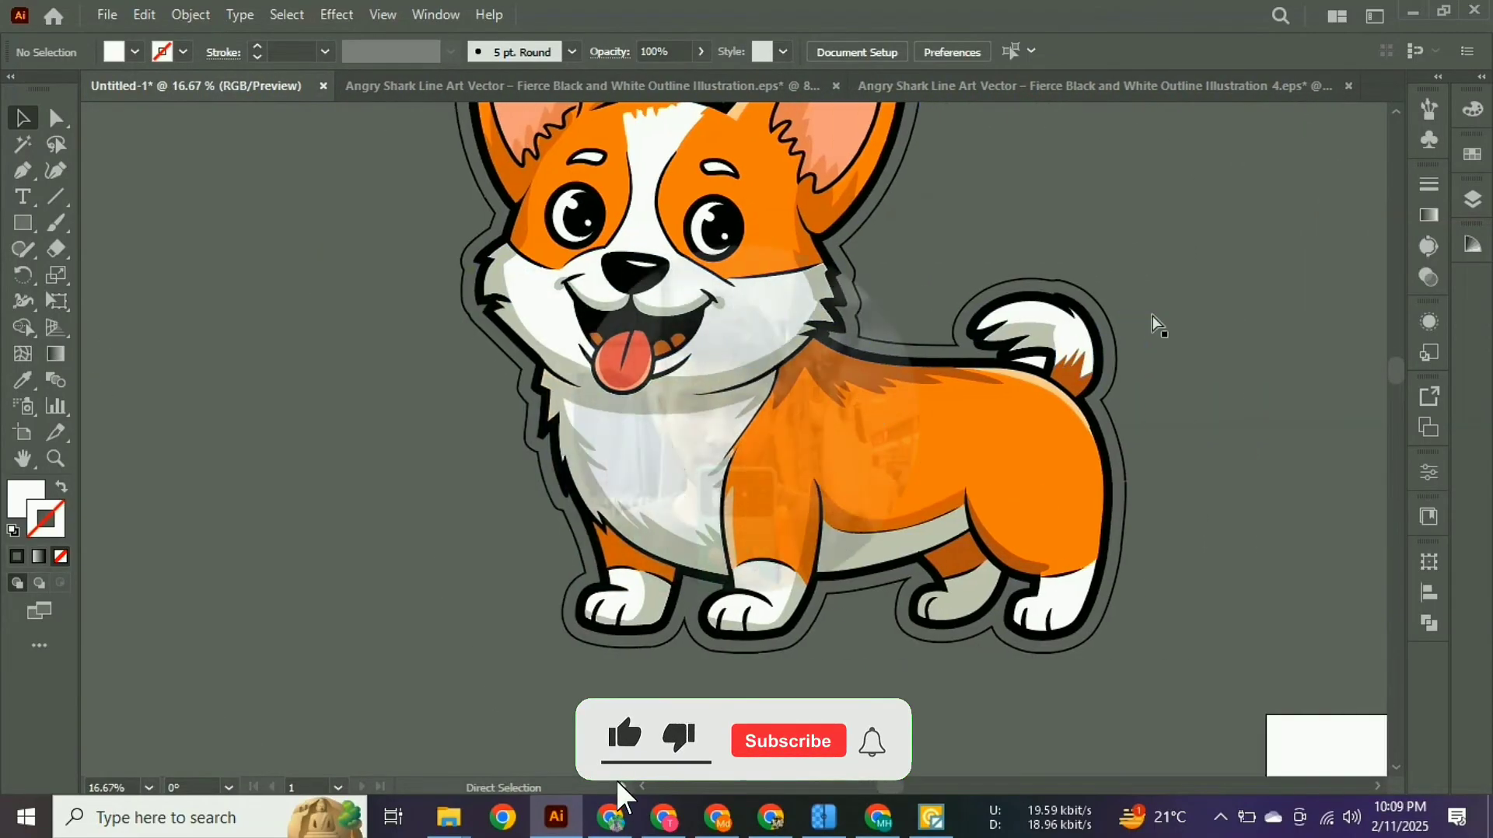
{"action": "key", "text": "ctrl+0"}
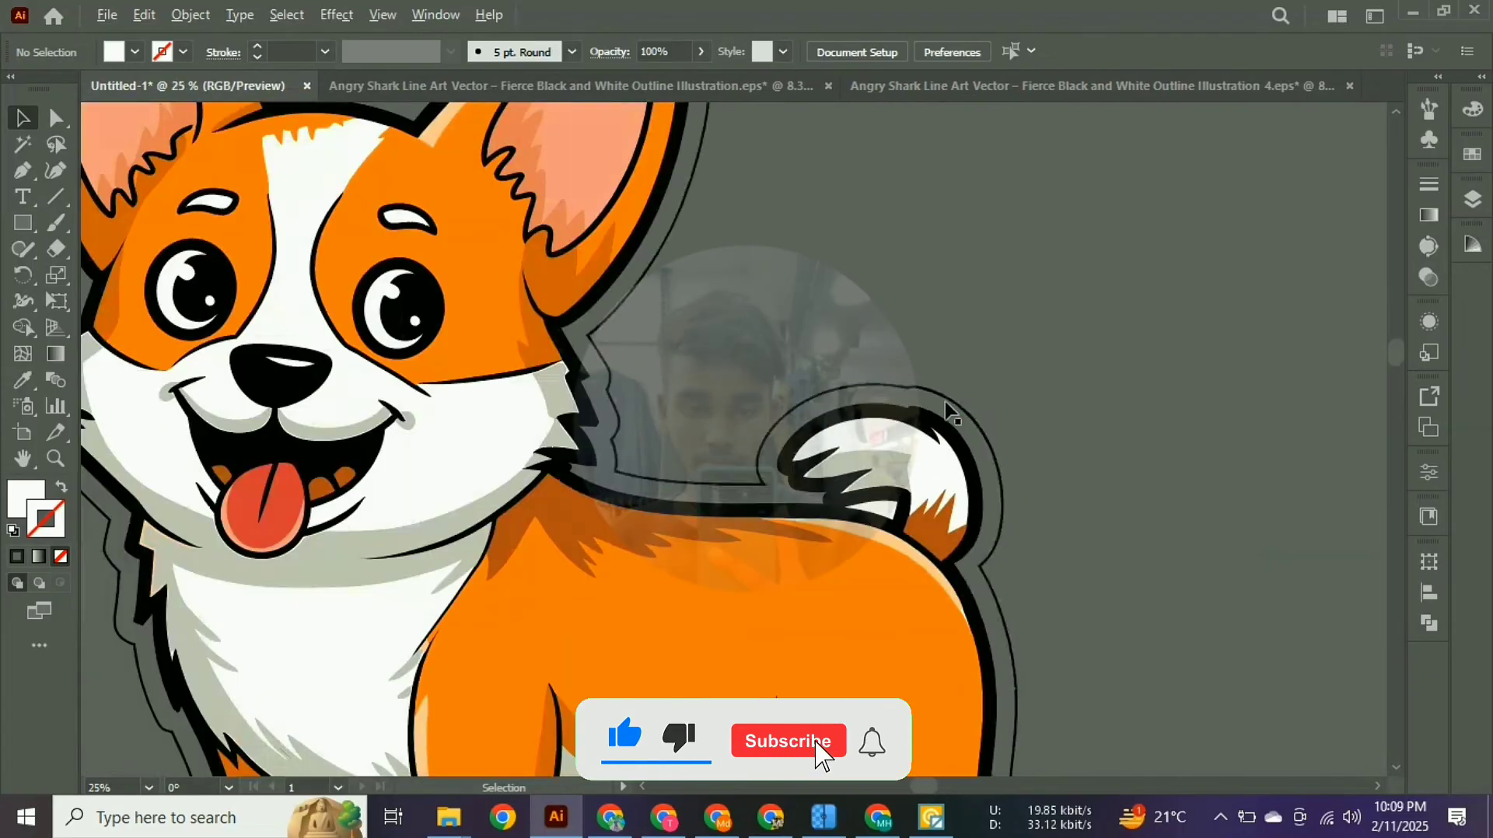
{"action": "scroll", "coordinate": [498, 265], "scroll_direction": "up", "scroll_amount": 2}
{"action": "scroll", "coordinate": [609, 255], "scroll_direction": "down", "scroll_amount": 3}
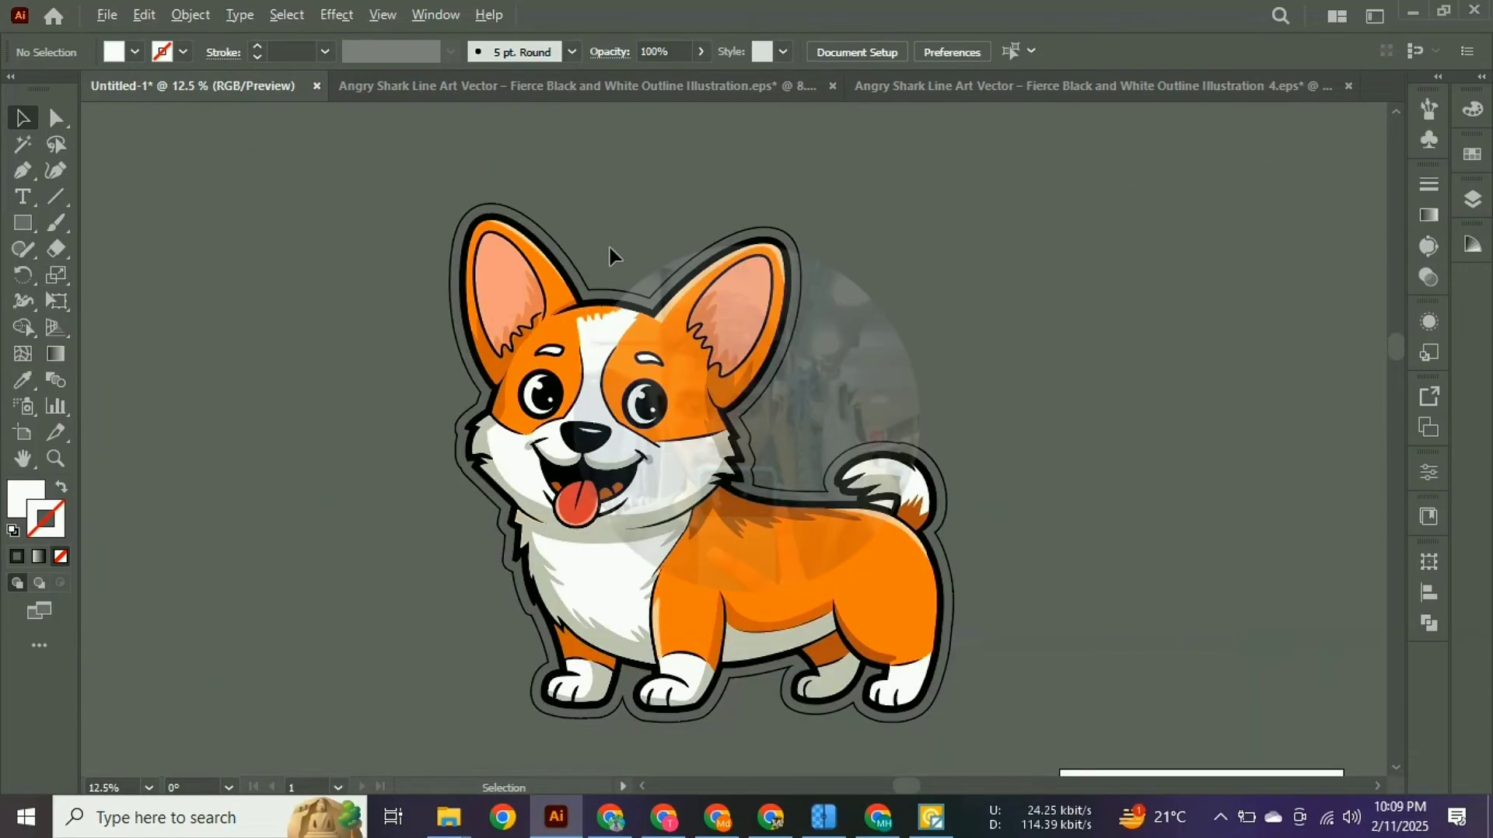
{"action": "scroll", "coordinate": [914, 254], "scroll_direction": "down", "scroll_amount": 1}
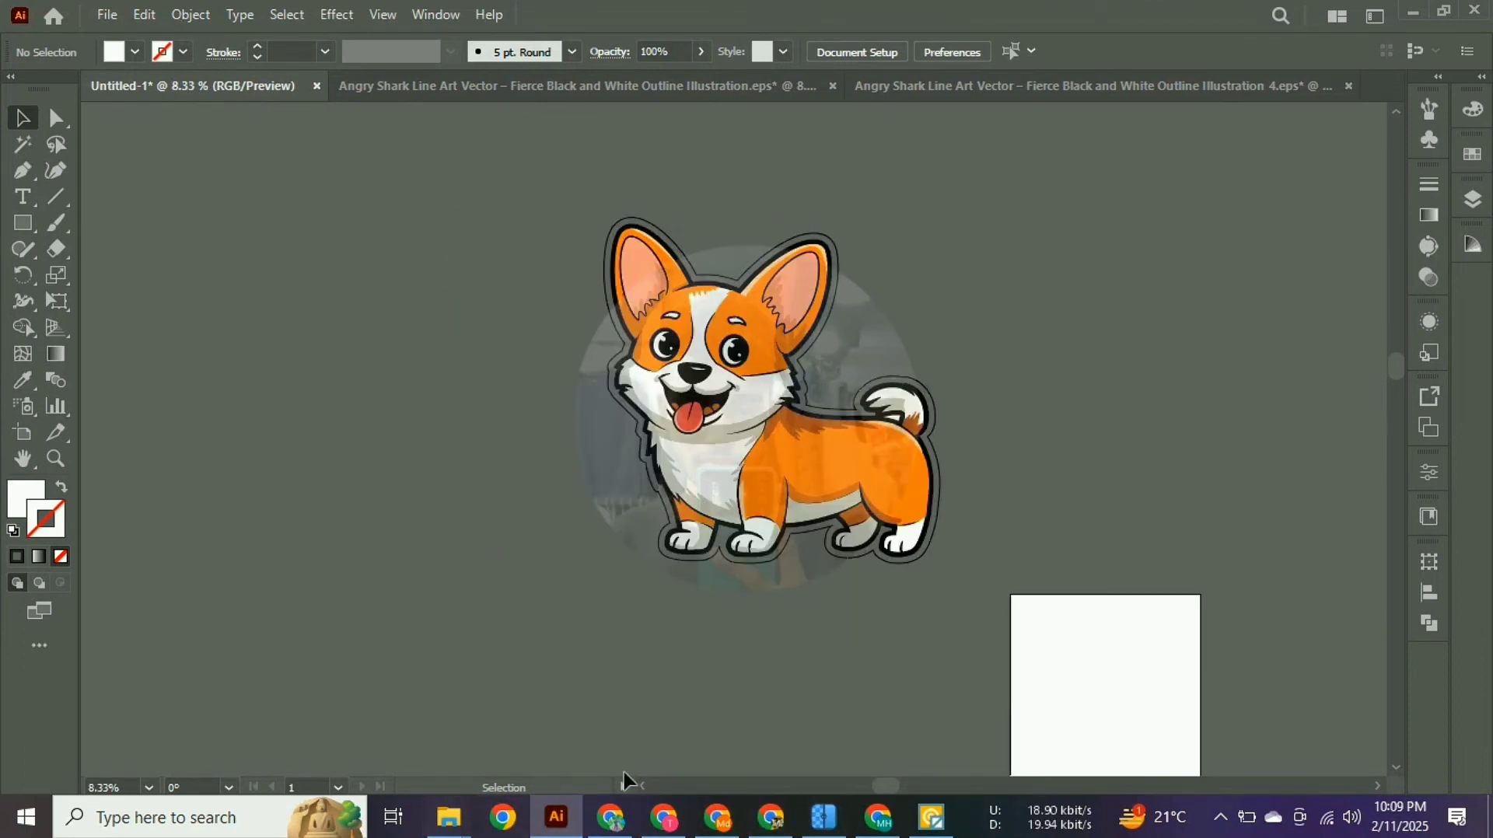
Close the Vector Magic folder window, show Downloads in the Crack folder's window and minimise it.
{"action": "mouse_move", "coordinate": [446, 827]}
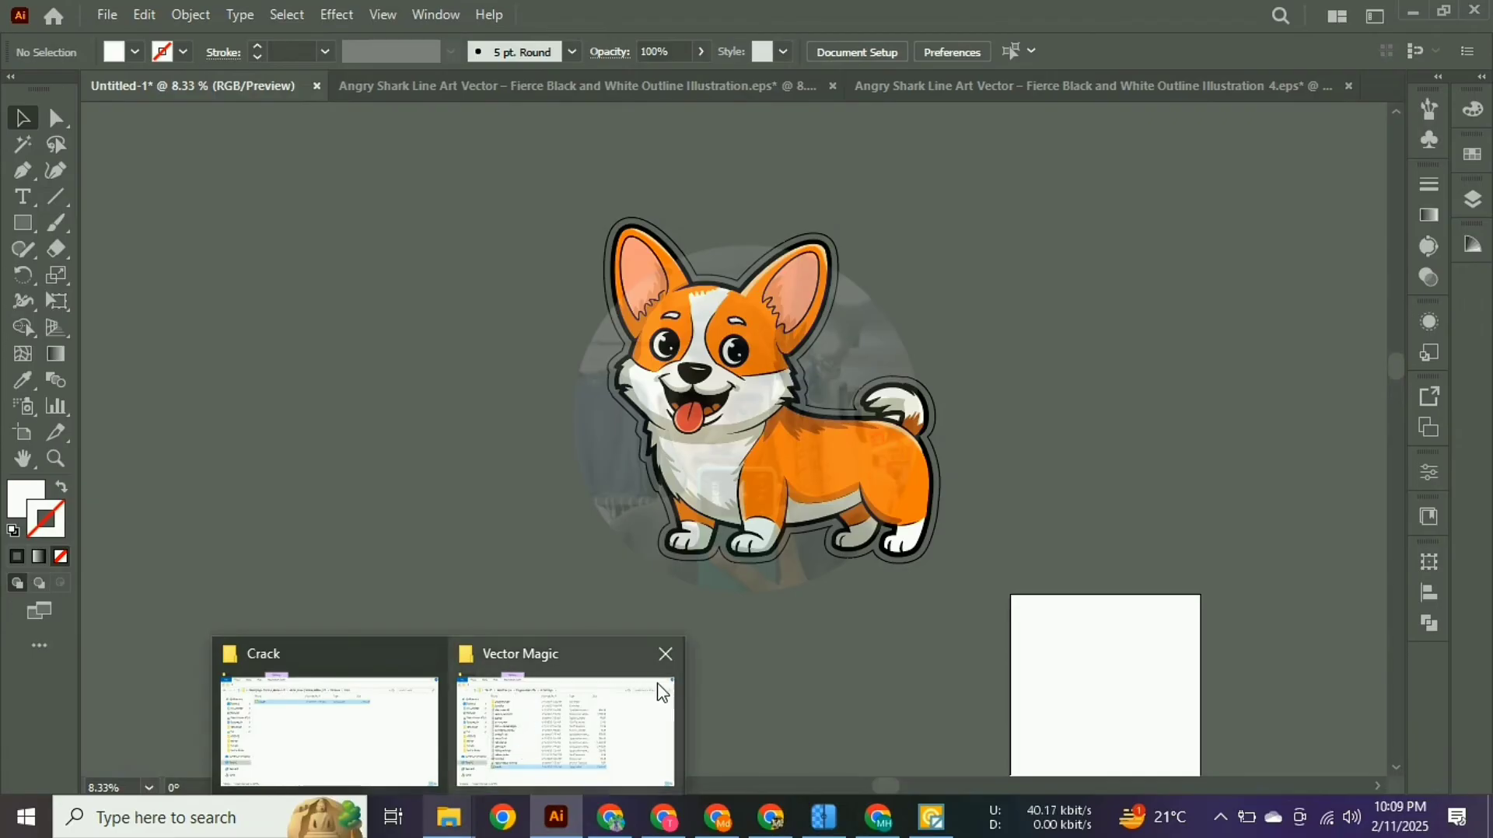
{"action": "left_click", "coordinate": [666, 653]}
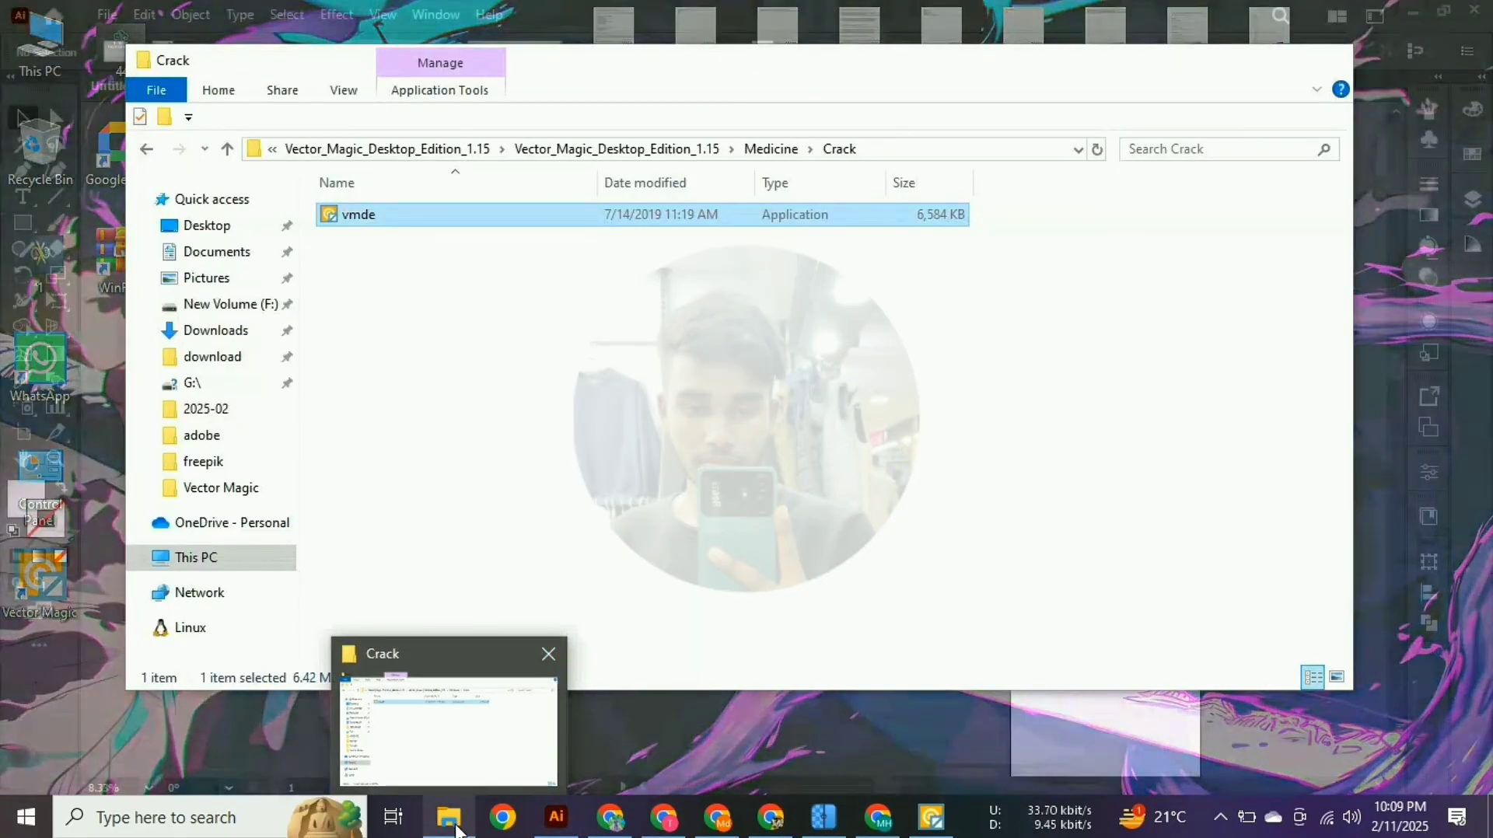
{"action": "left_click", "coordinate": [482, 723]}
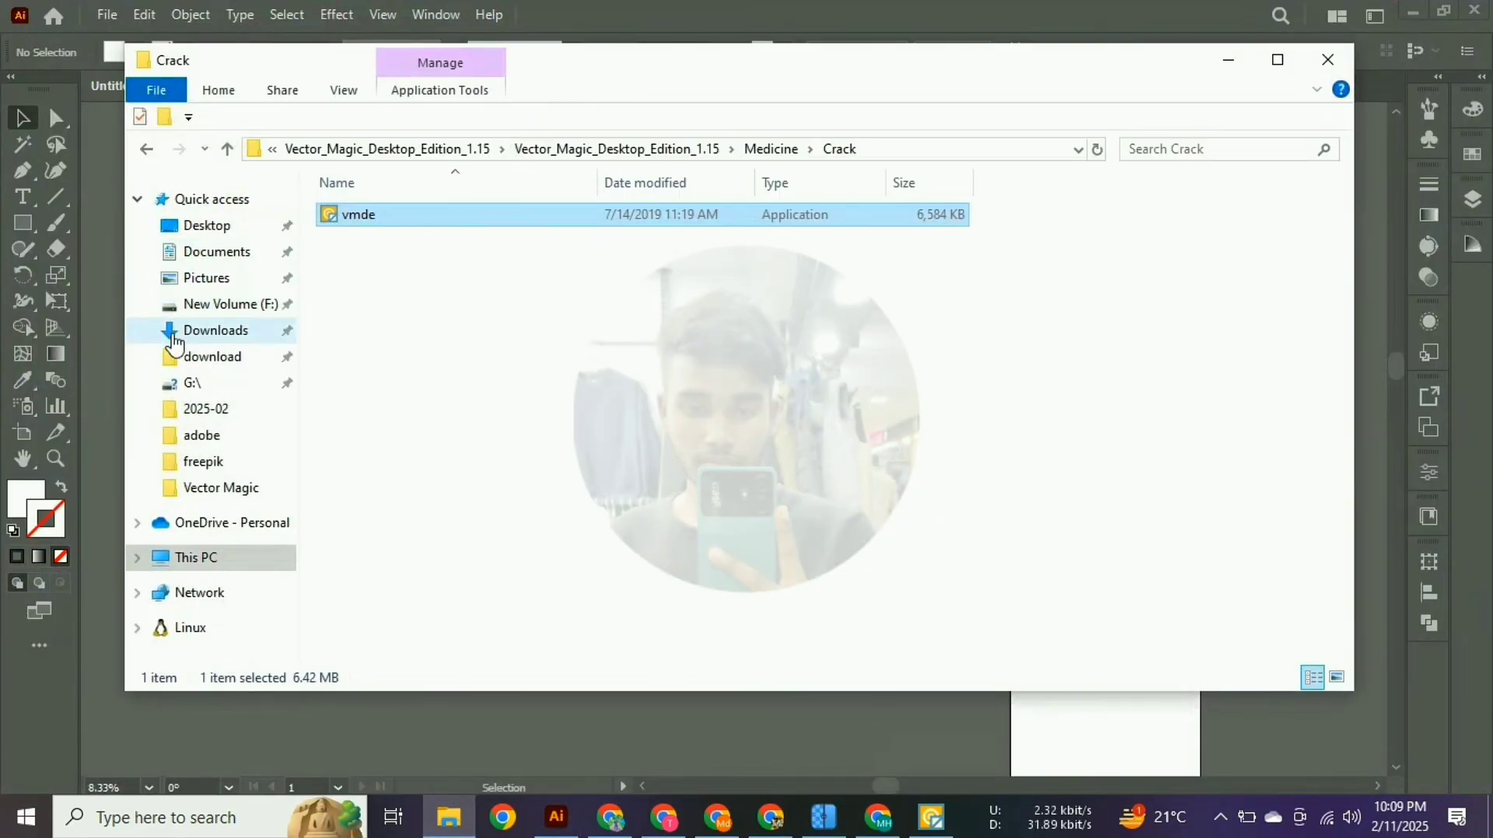
{"action": "left_click", "coordinate": [183, 331]}
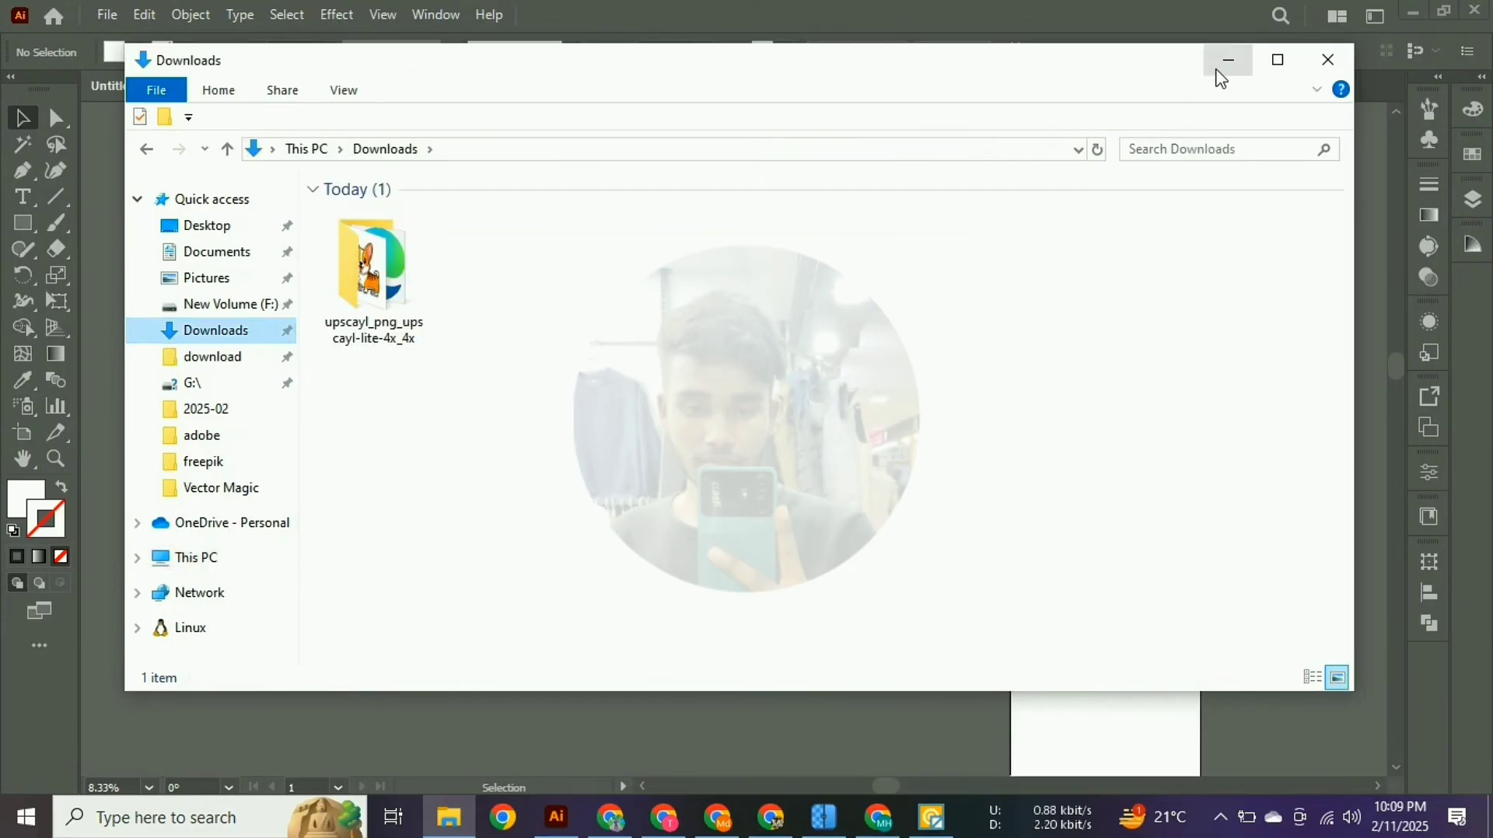
{"action": "left_click", "coordinate": [1221, 69]}
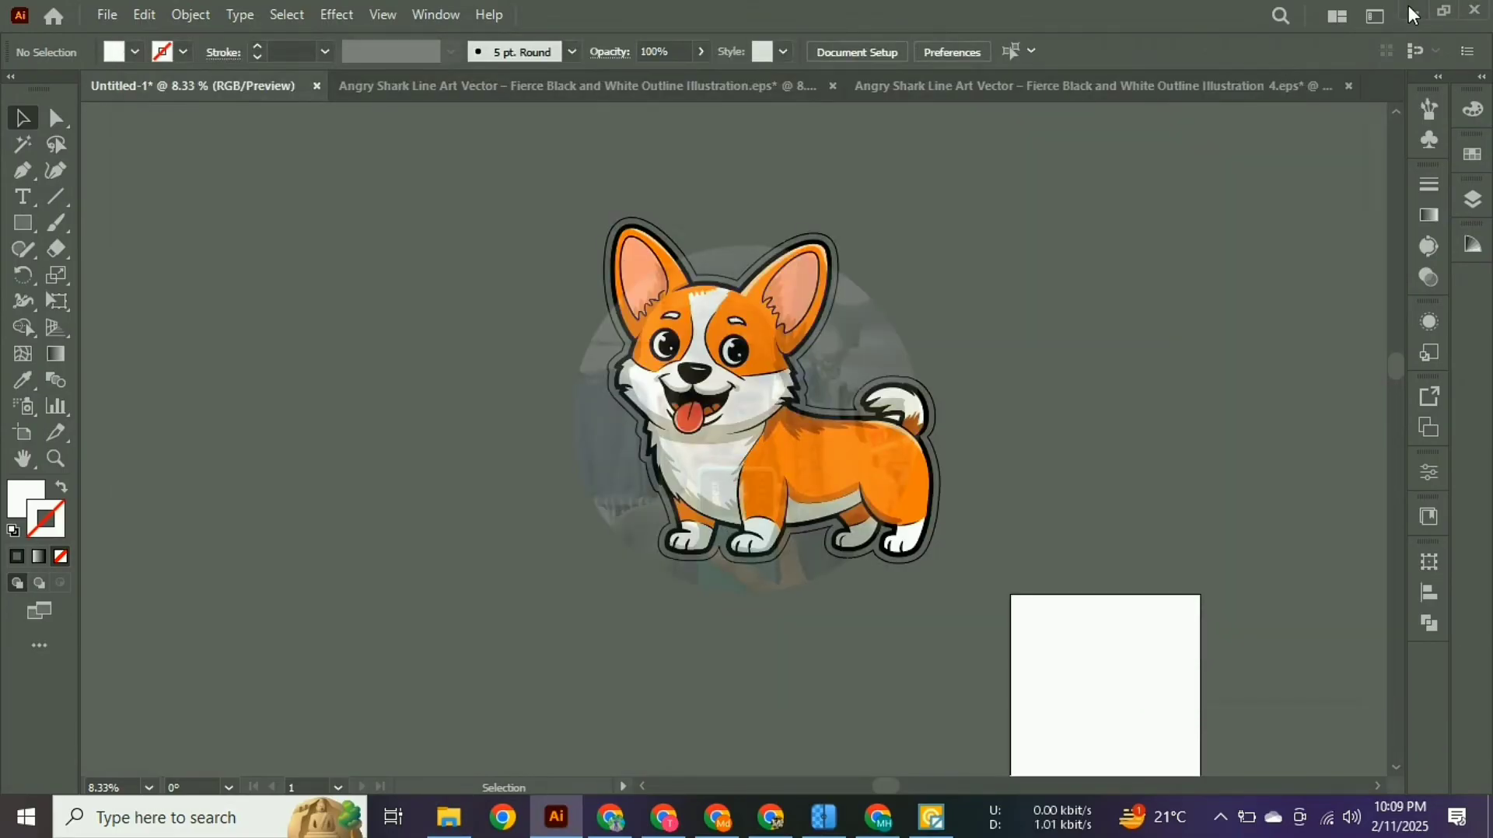
Minimise Illustrator and show the hidden system tray icons.
{"action": "left_click", "coordinate": [1412, 12]}
{"action": "left_click", "coordinate": [1220, 818]}
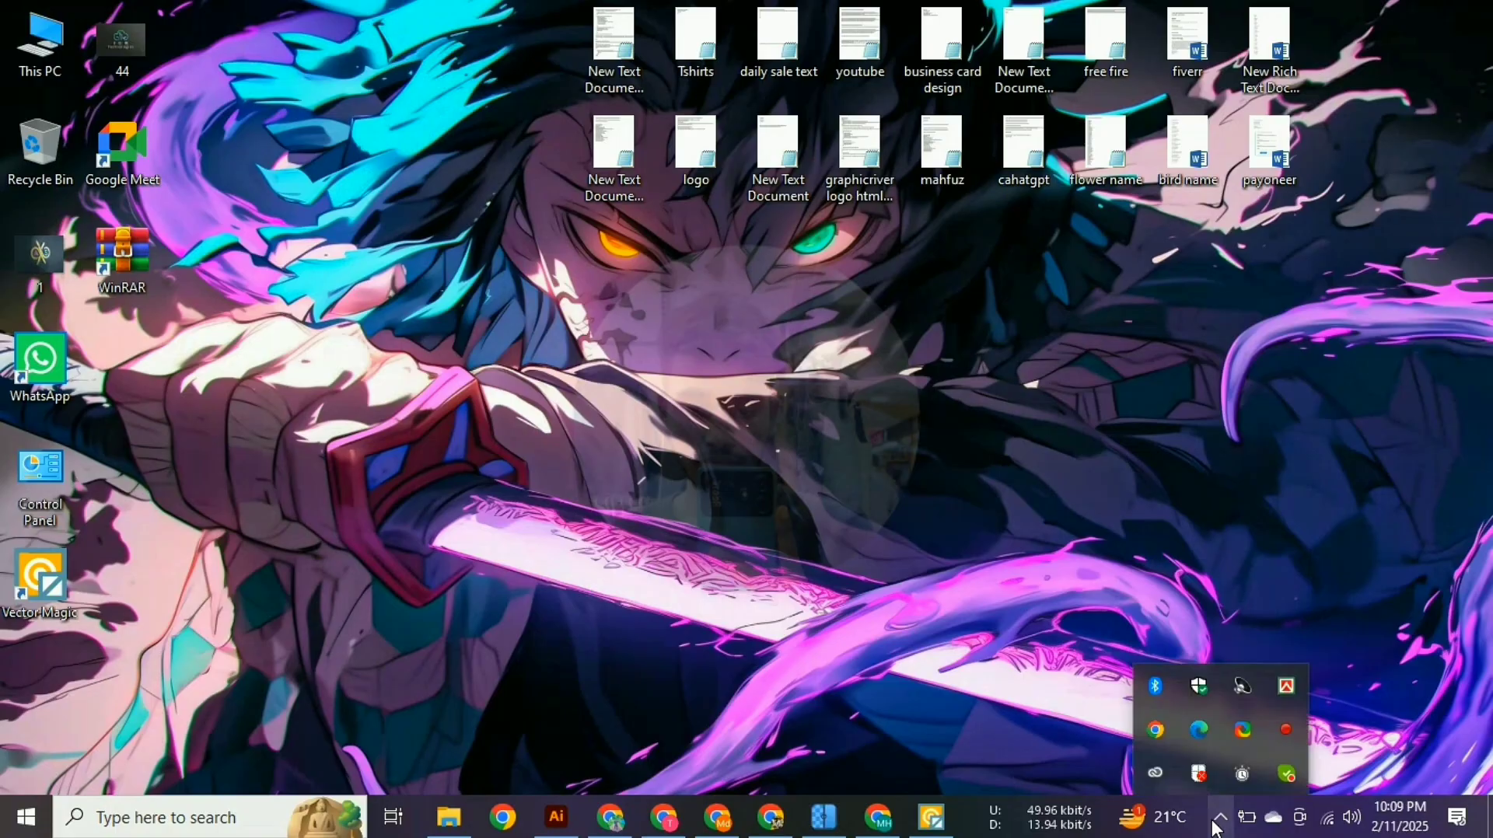